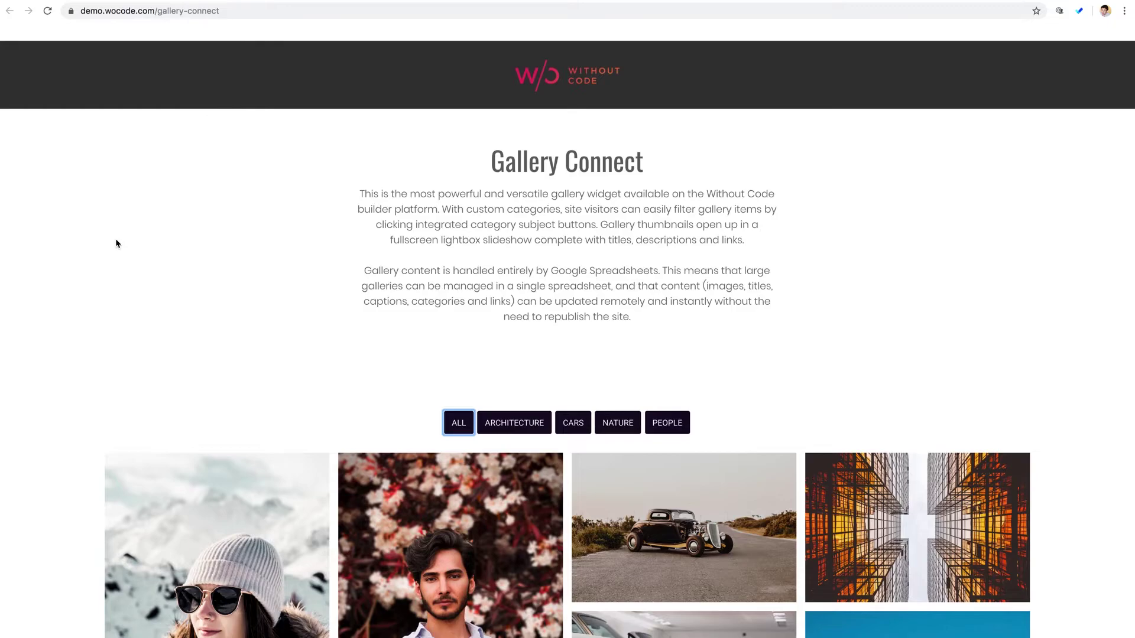
- From the About page, open the Manage Images library under Content > Site Content
left_click(178, 0)
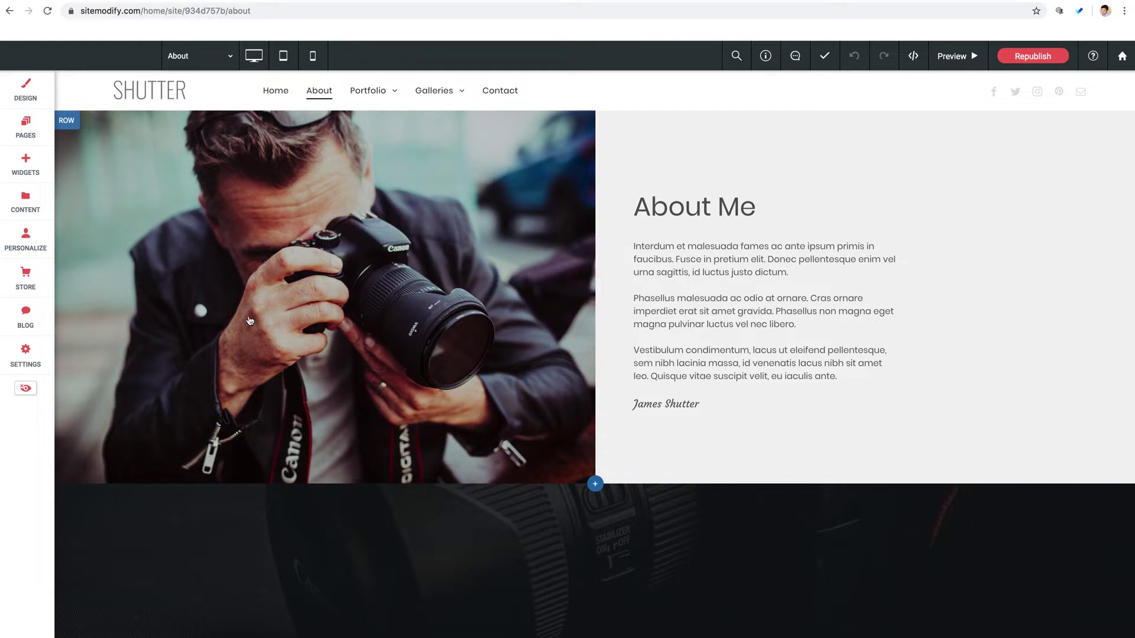
left_click(28, 207)
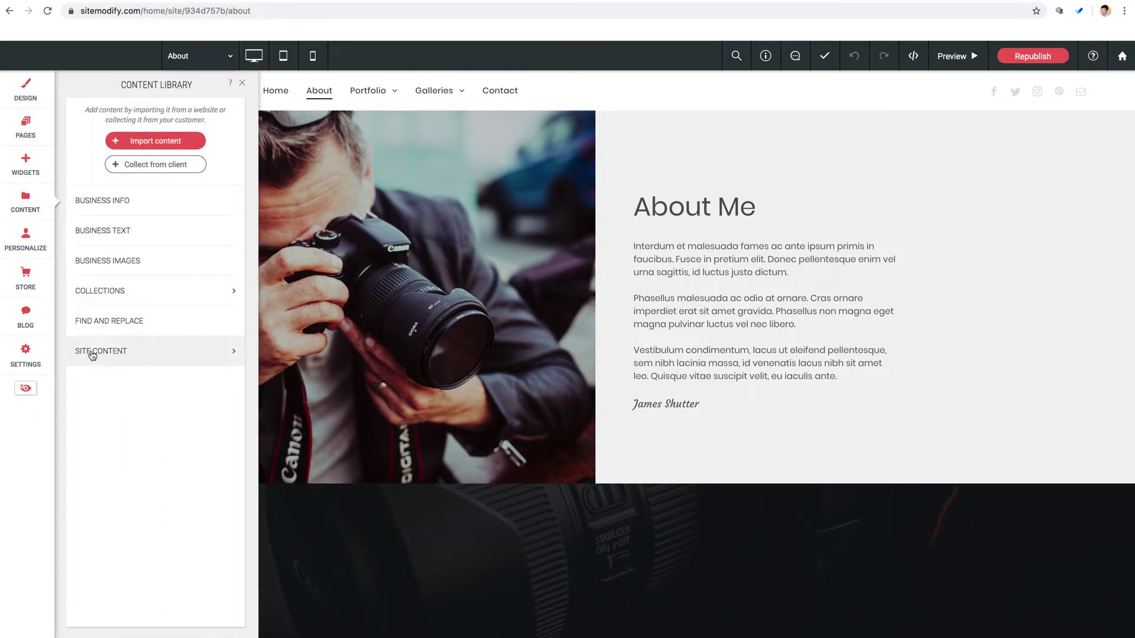
left_click(117, 353)
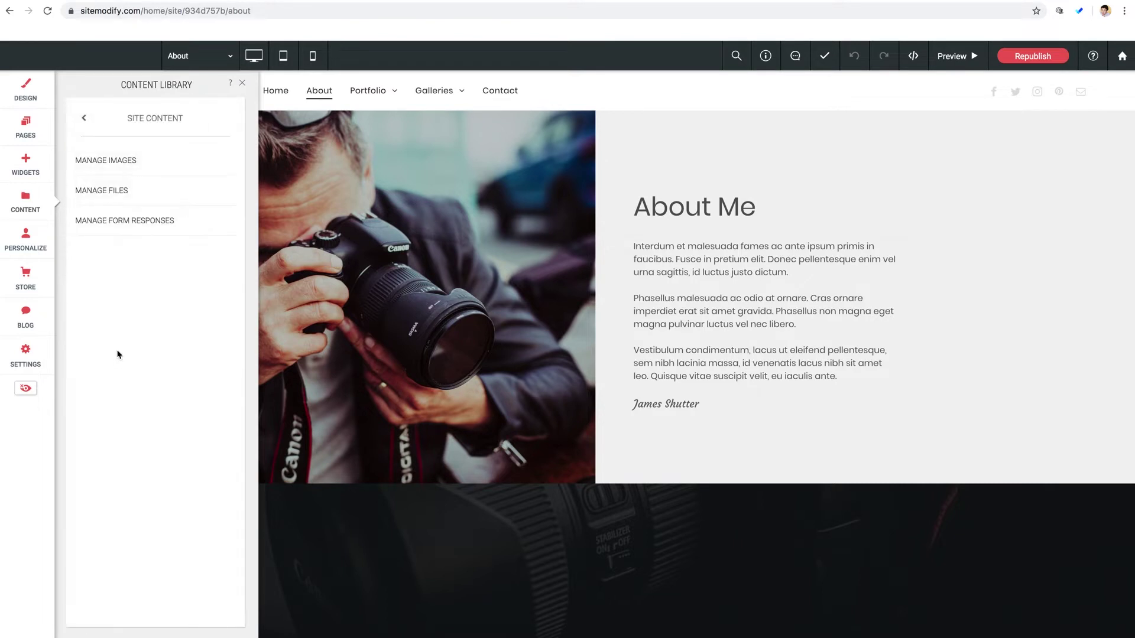
left_click(117, 168)
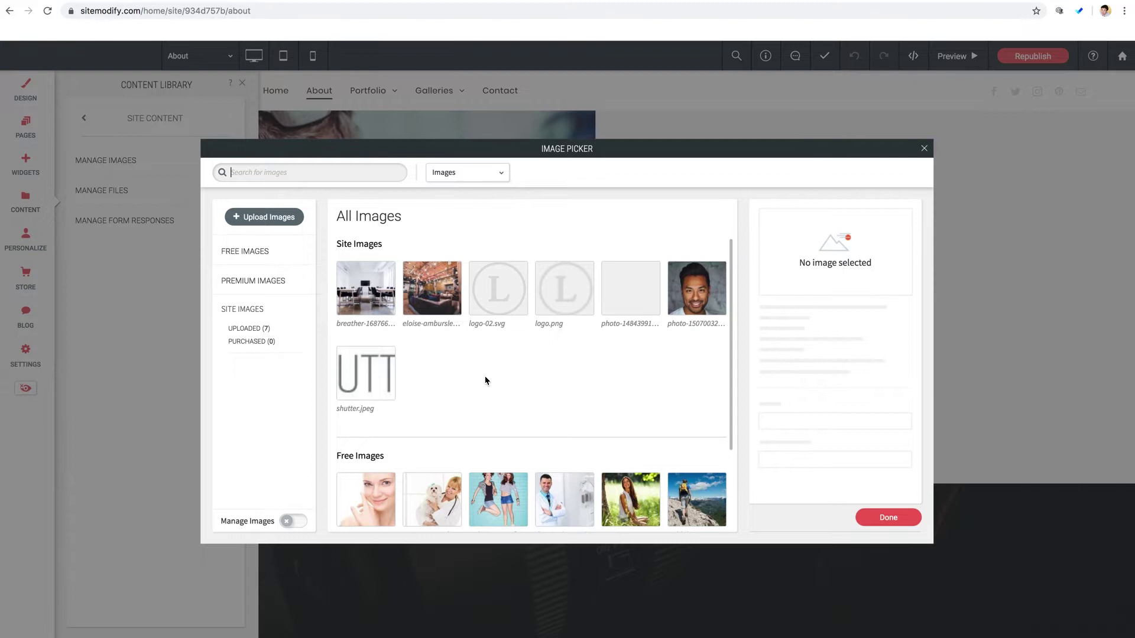
scroll(487, 380, "down", 4)
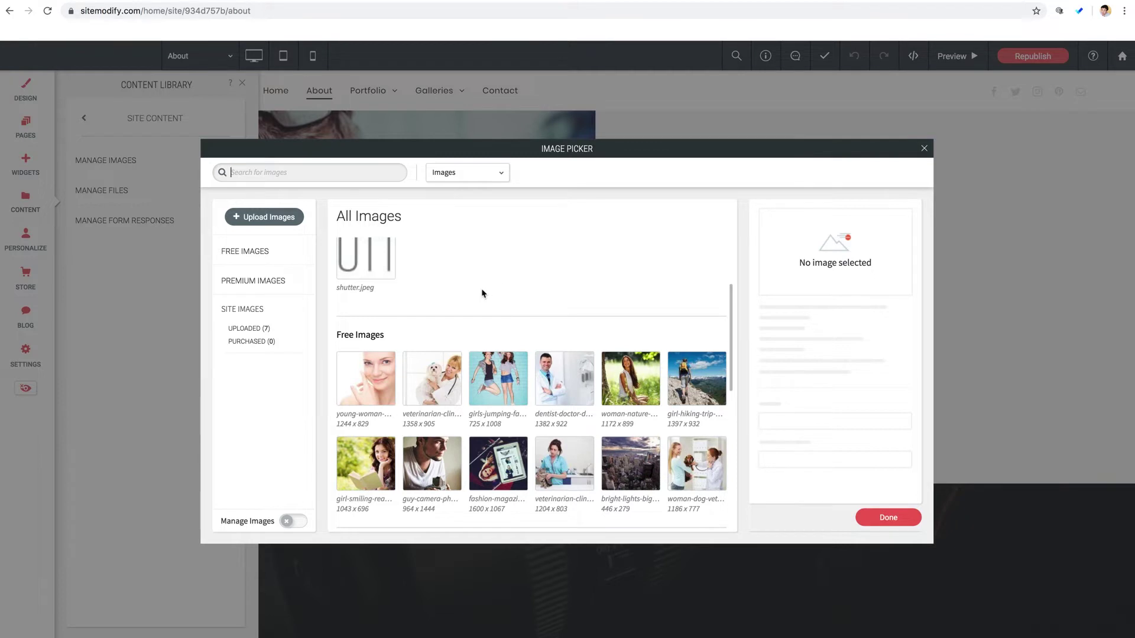
mouse_move(381, 427)
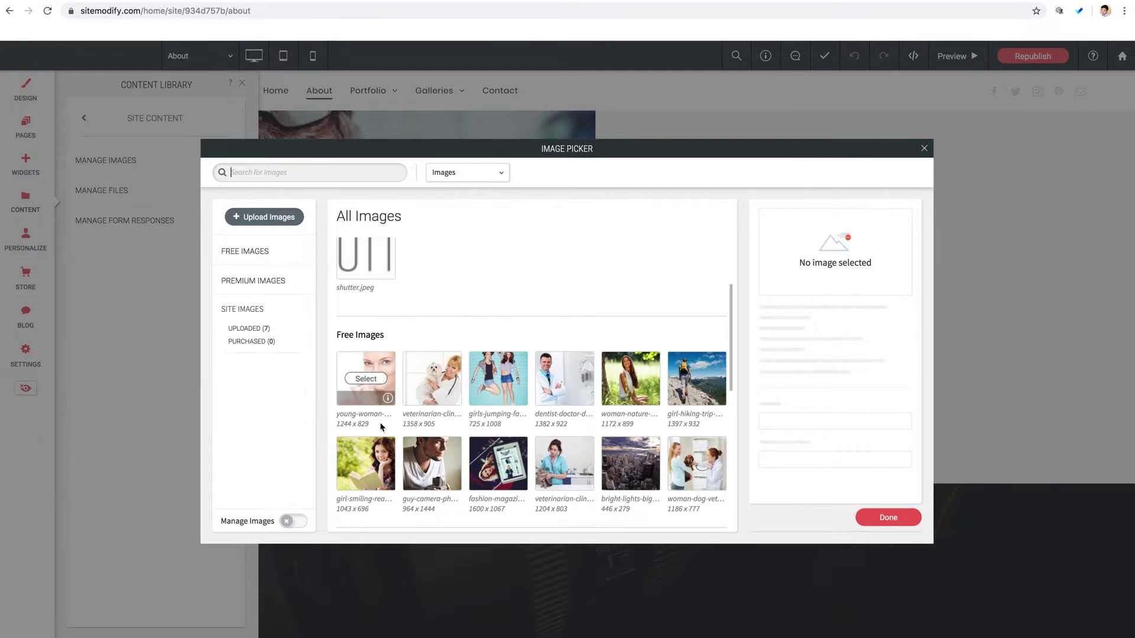
scroll(515, 435, "up", 3)
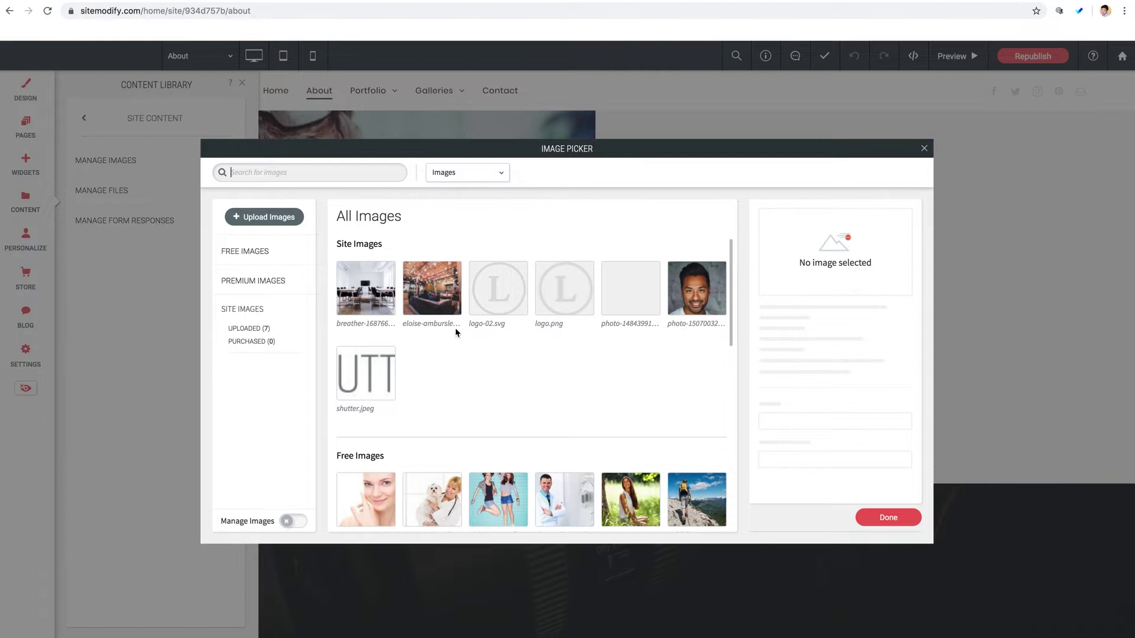
- Pick the eloise-ambursley-355869.jpg photo and copy its direct link address
mouse_move(442, 319)
left_click(433, 290)
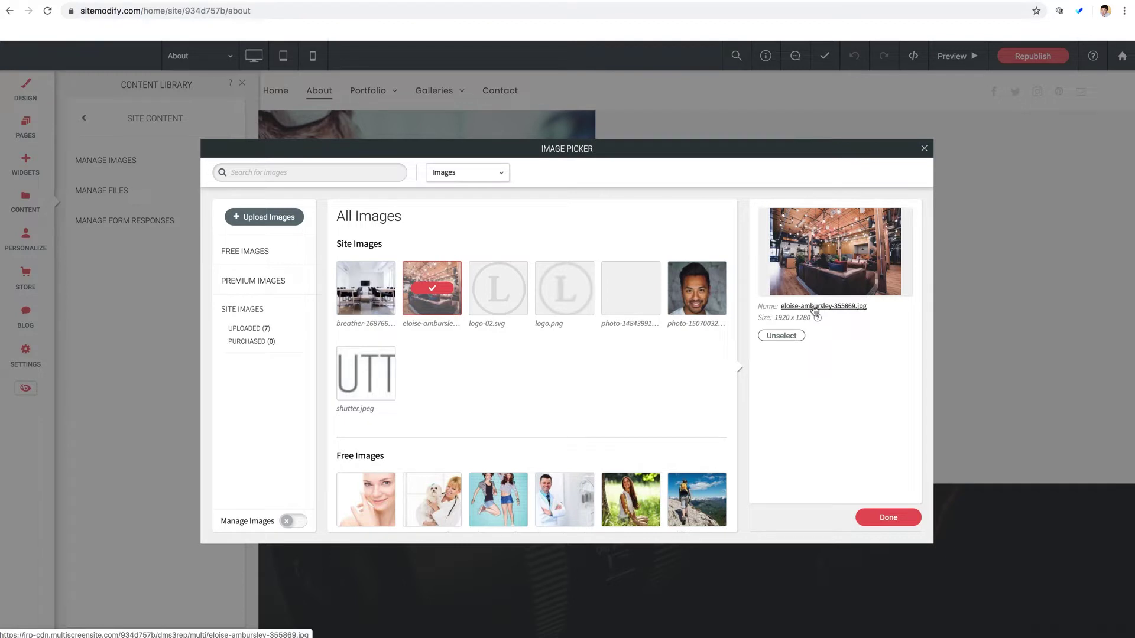
right_click(814, 309)
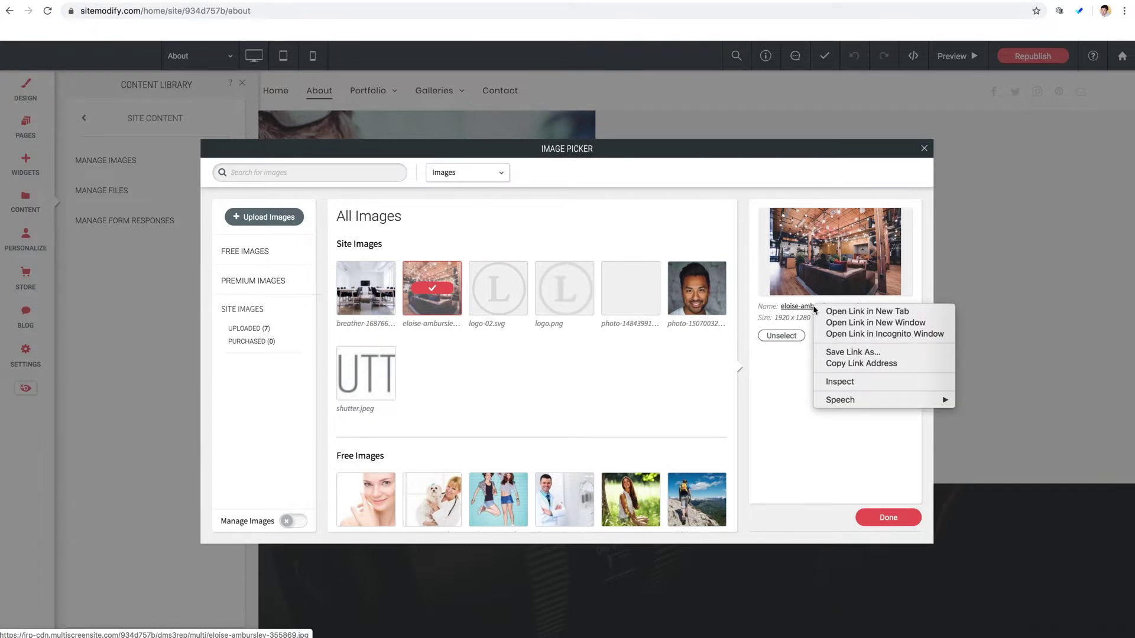
left_click(852, 367)
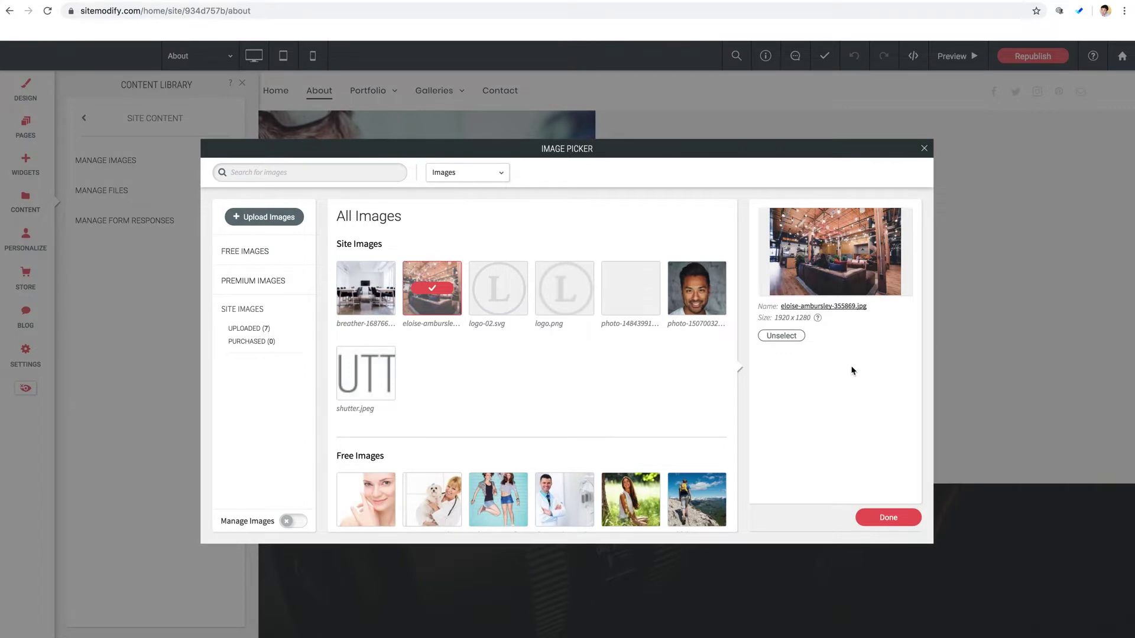
left_click(924, 149)
key("ctrl+t")
key("ctrl+v")
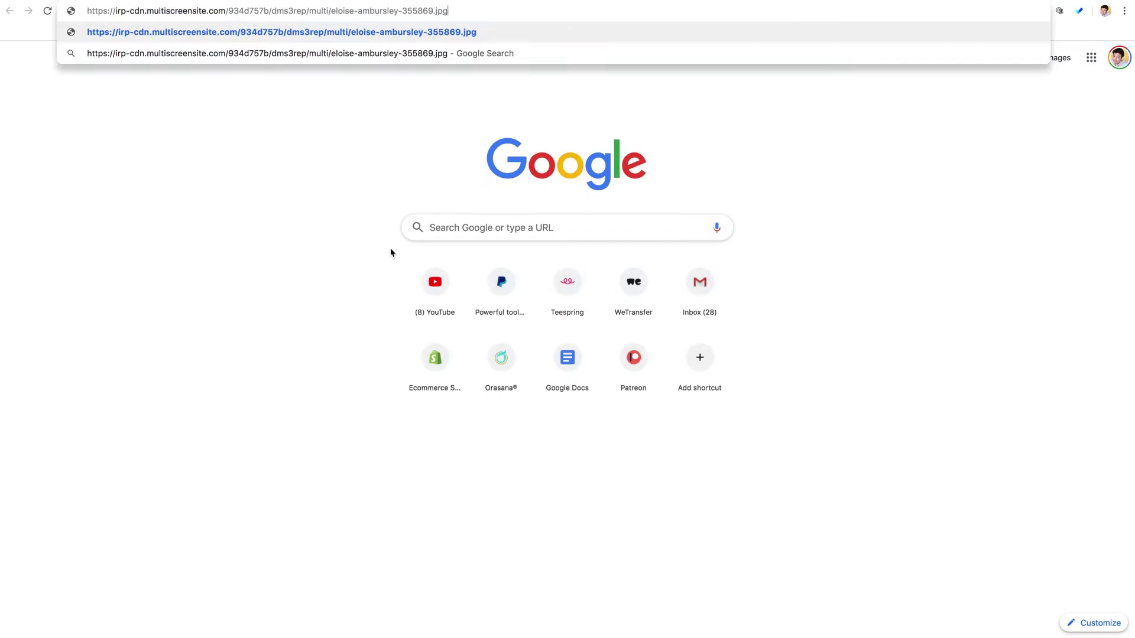
key("Return")
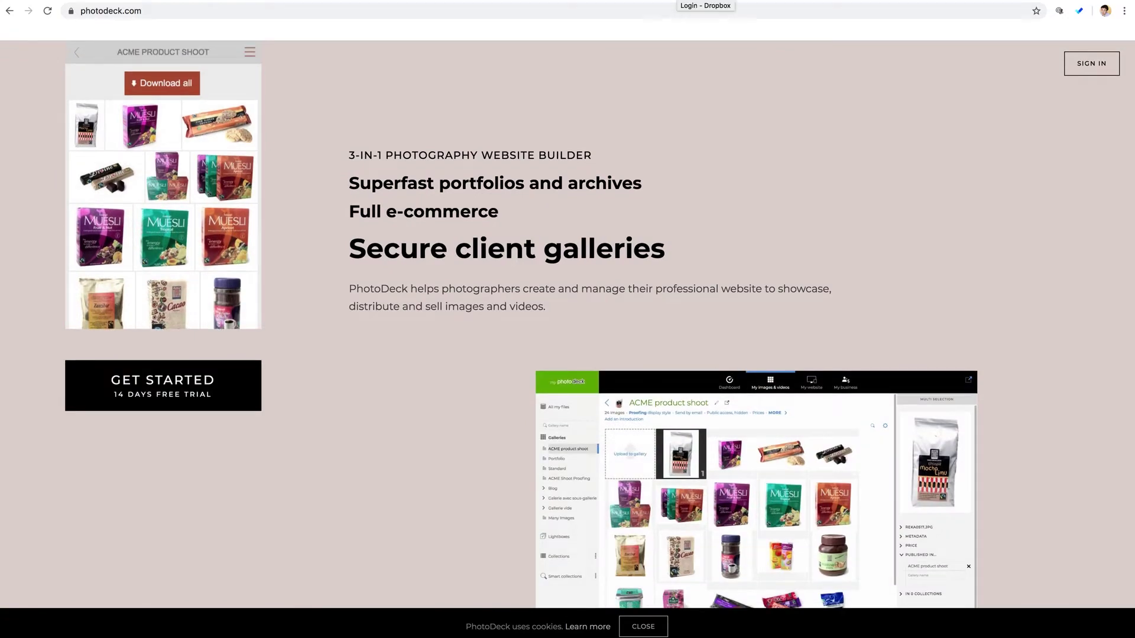
- Switch to the Login - Dropbox tab in Chrome
left_click(703, 7)
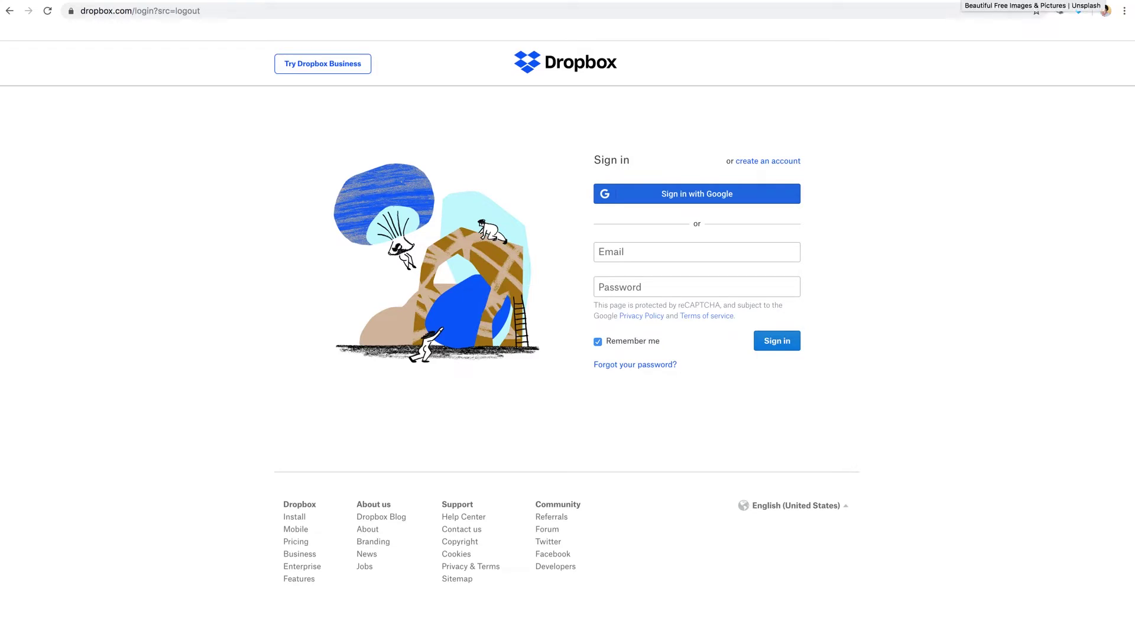
- On the Unsplash page, copy the city street photo's image address
left_click(1105, 7)
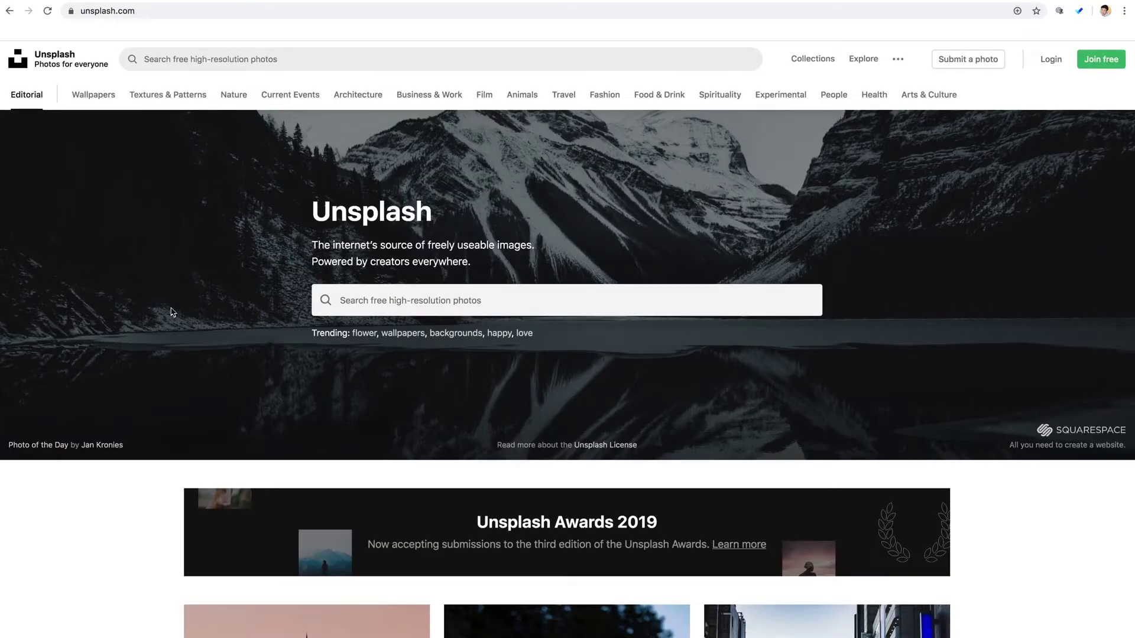
scroll(143, 322, "down", 2)
scroll(142, 322, "down", 8)
scroll(137, 318, "up", 3)
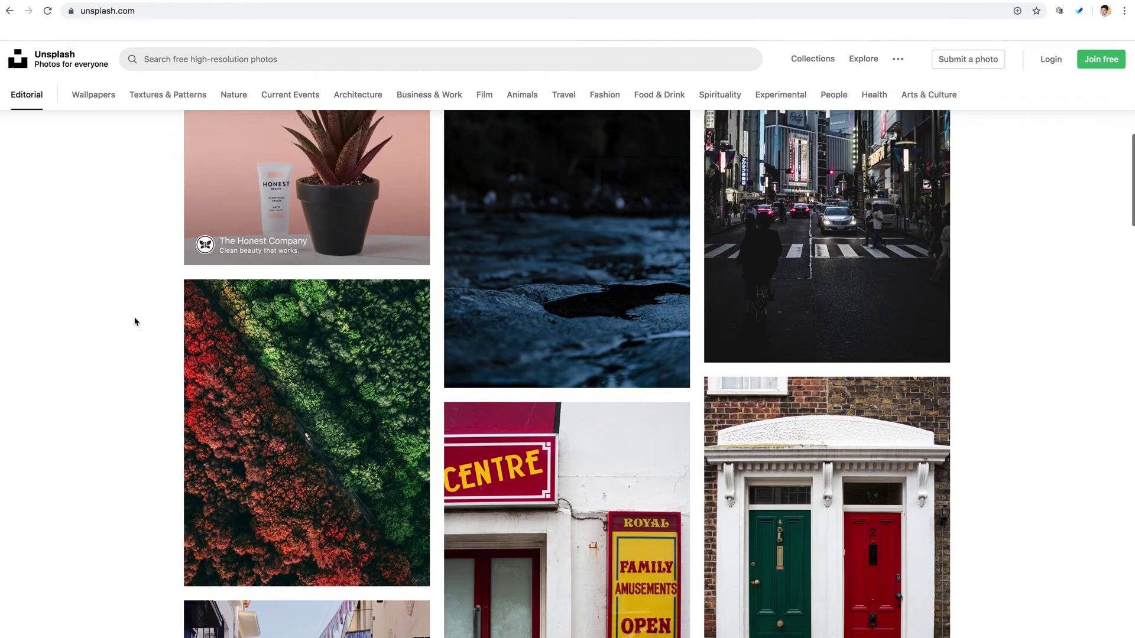
scroll(135, 321, "up", 1)
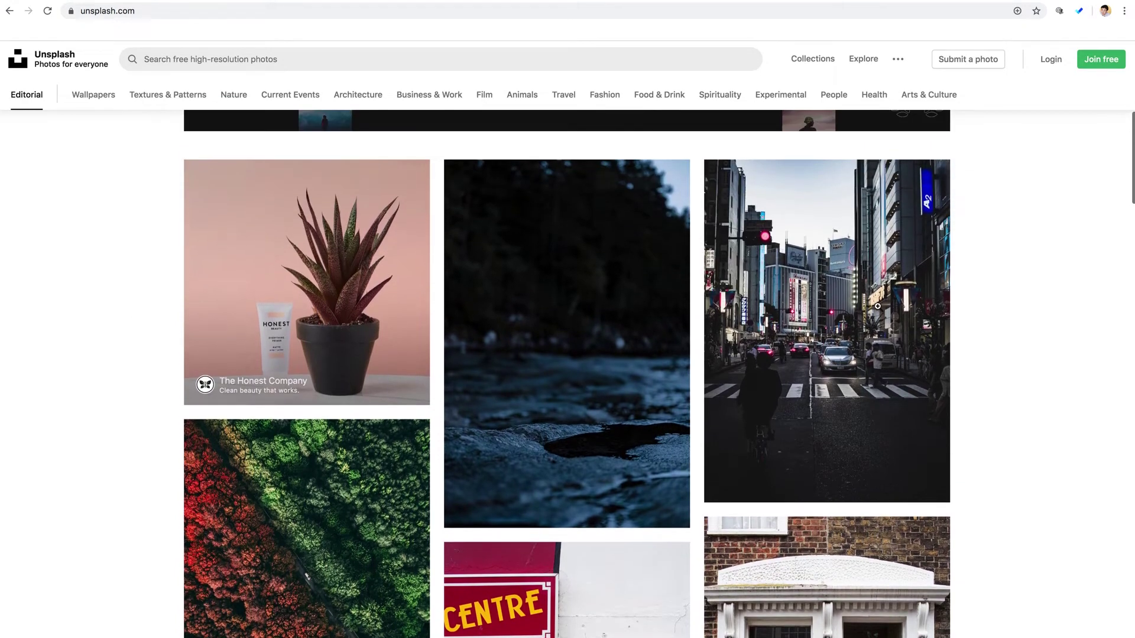
right_click(826, 304)
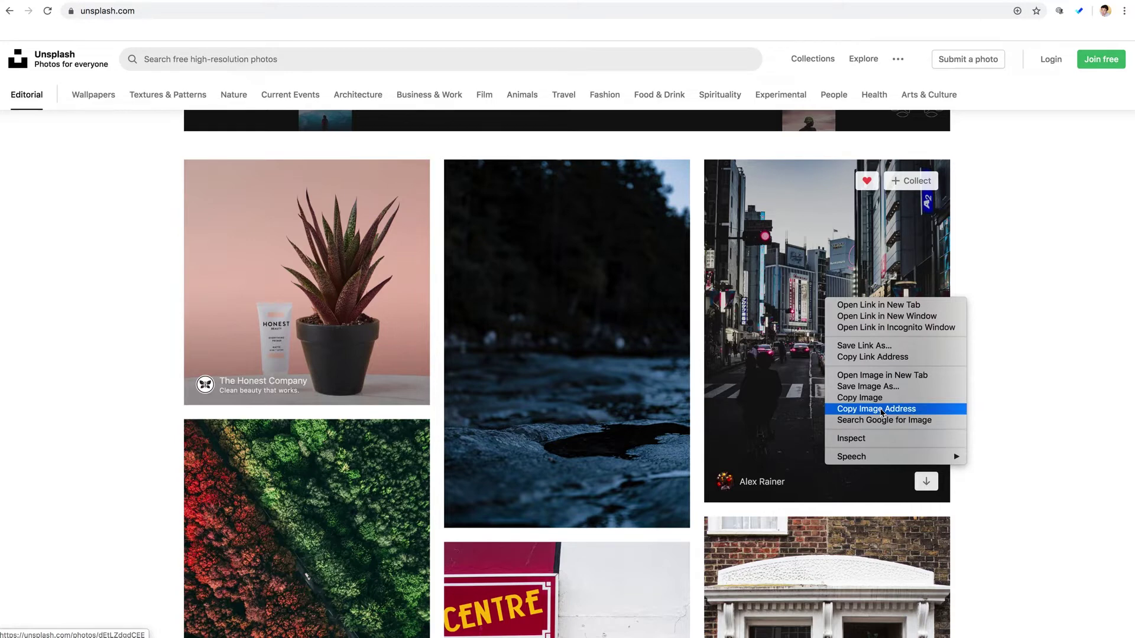
left_click(881, 411)
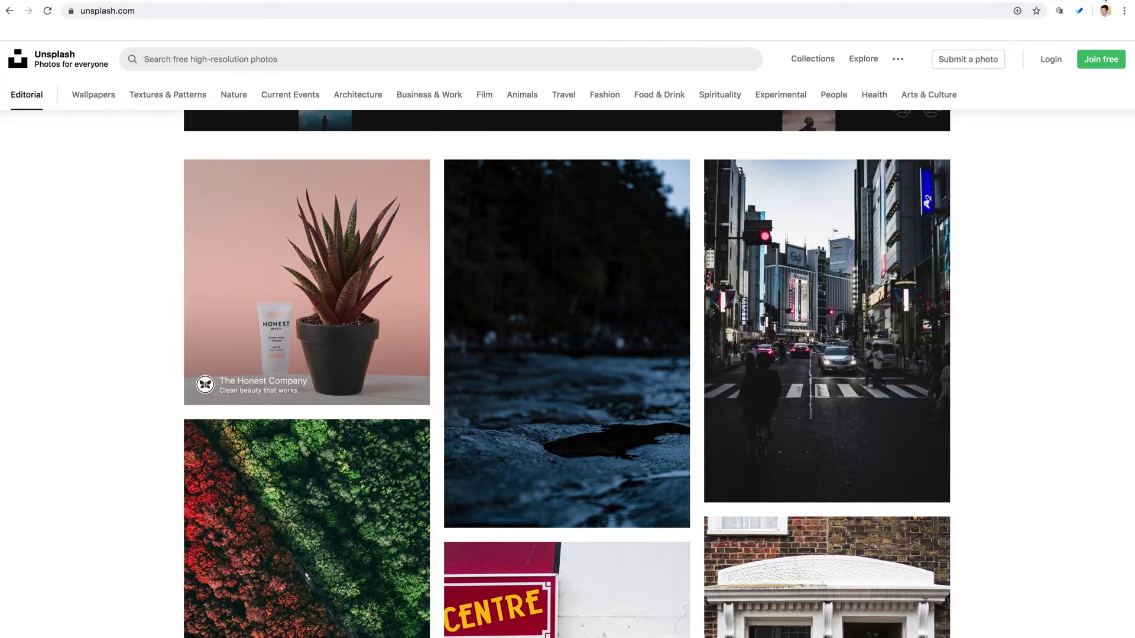
- Open the copied street photo address in a new tab to view it alone
key("ctrl+t")
key("ctrl+v")
key("Return")
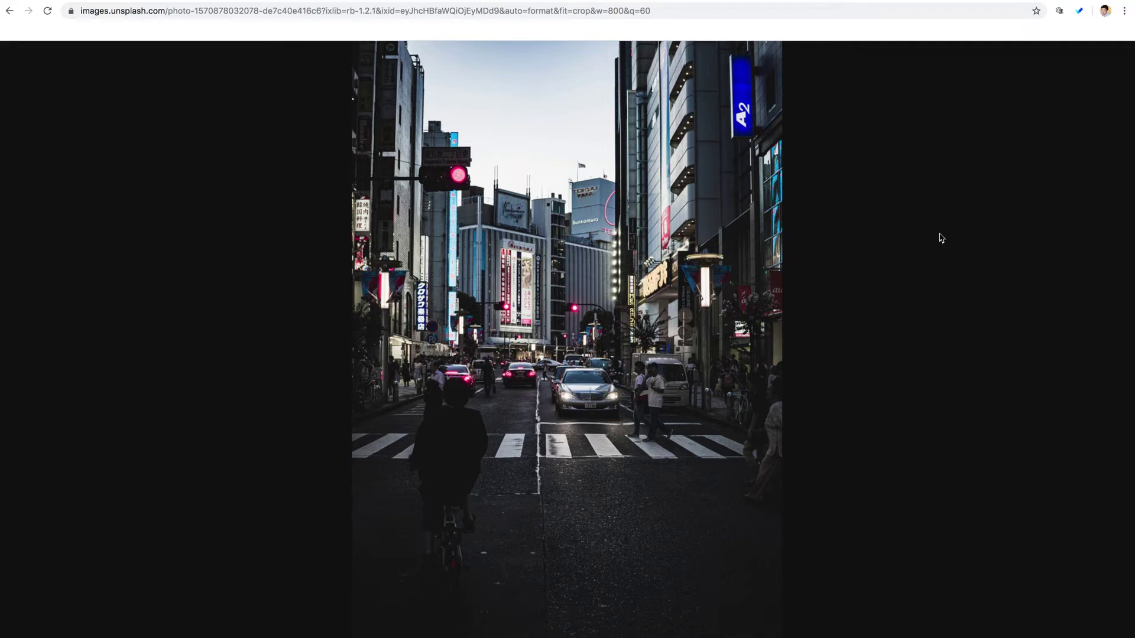
- Go from SmugMug's Radical Illusionist customer story to the photographer's own website
key("ctrl+Tab")
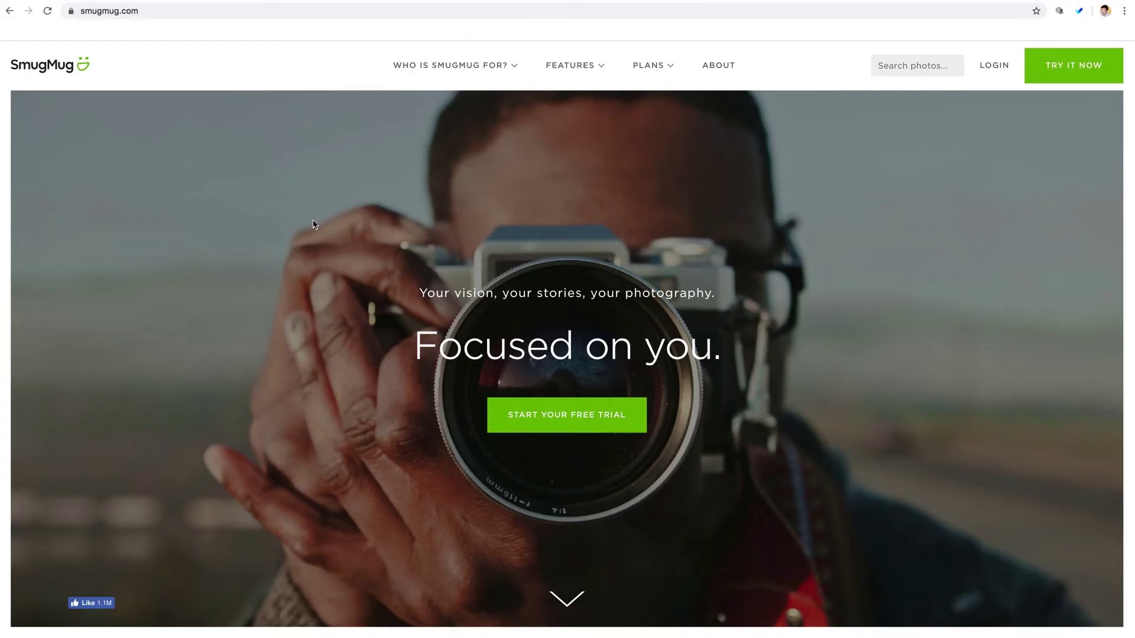
scroll(269, 248, "down", 15)
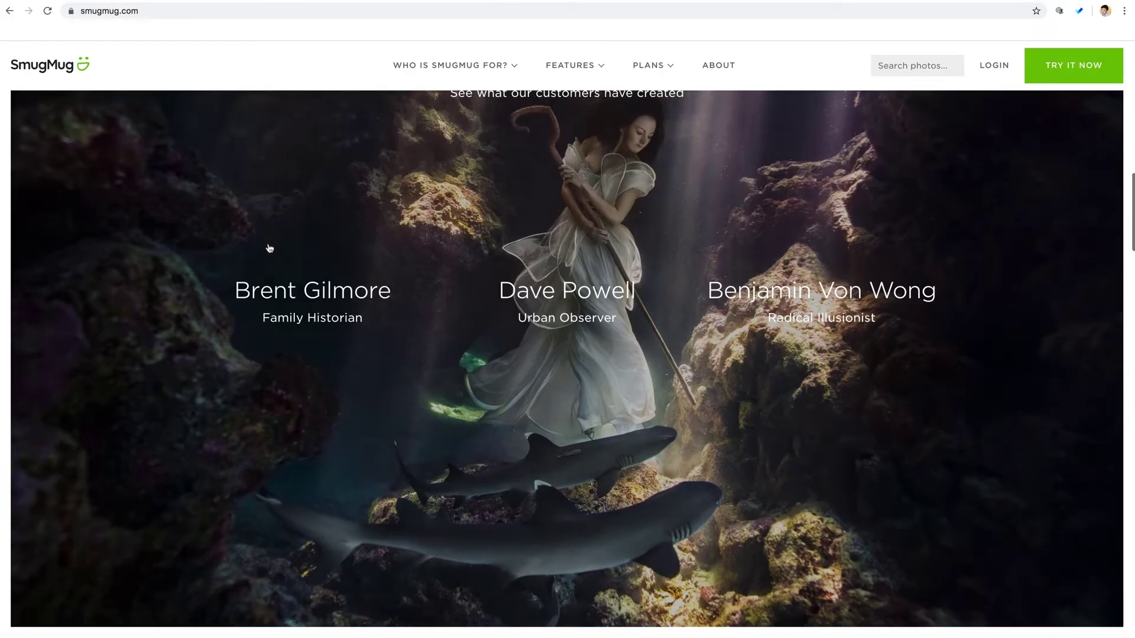
scroll(270, 248, "down", 2)
scroll(267, 246, "up", 4)
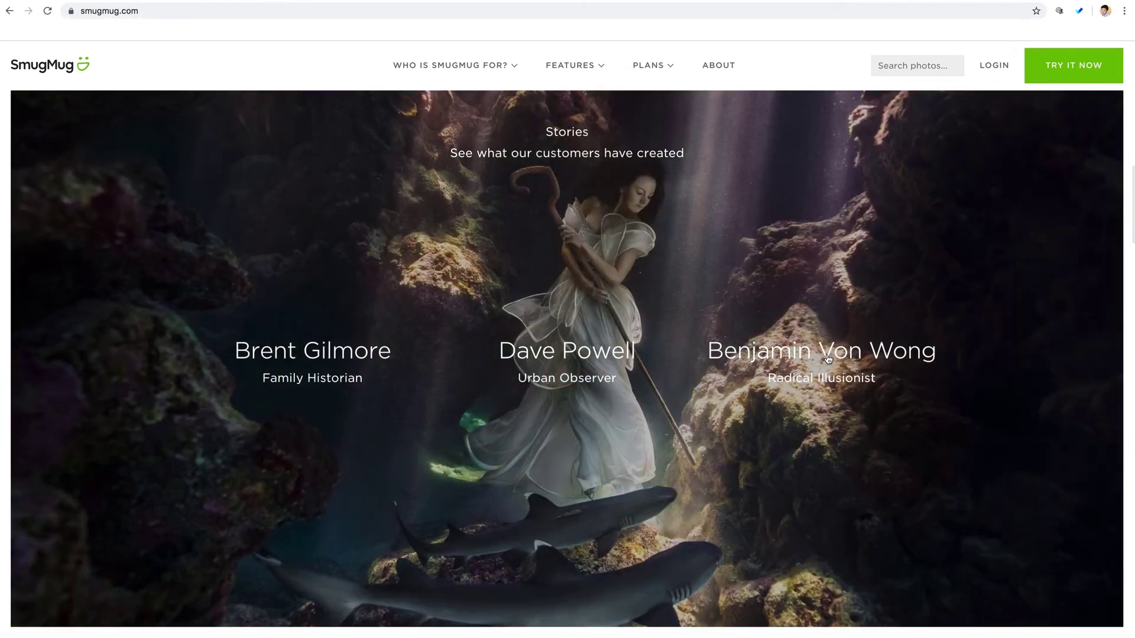
left_click(827, 359)
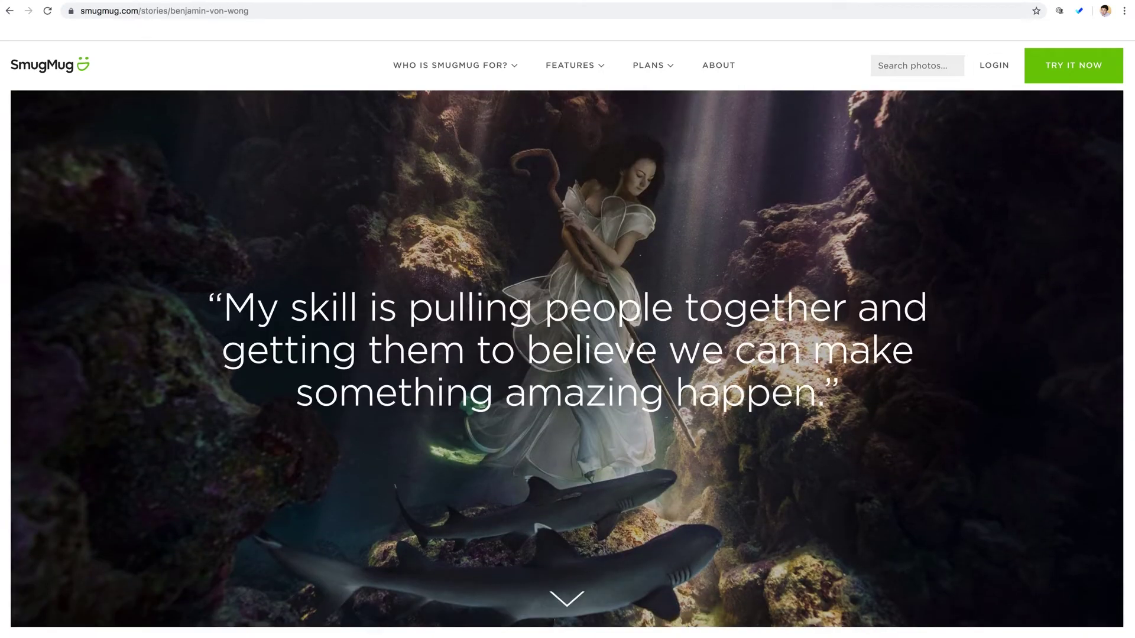
scroll(749, 373, "down", 18)
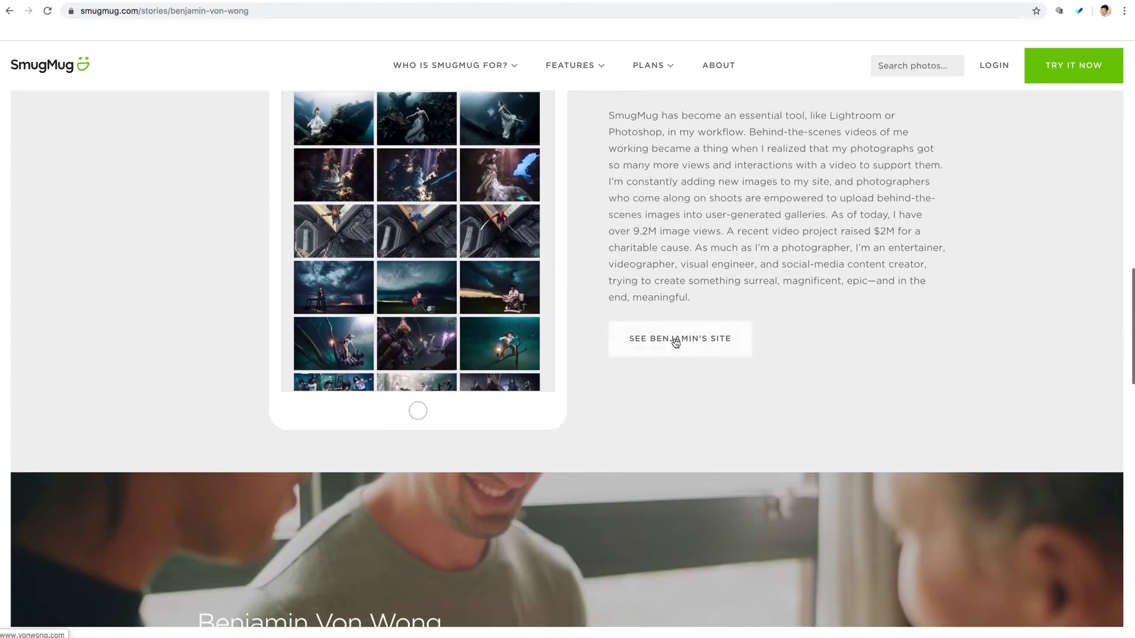
left_click(676, 343)
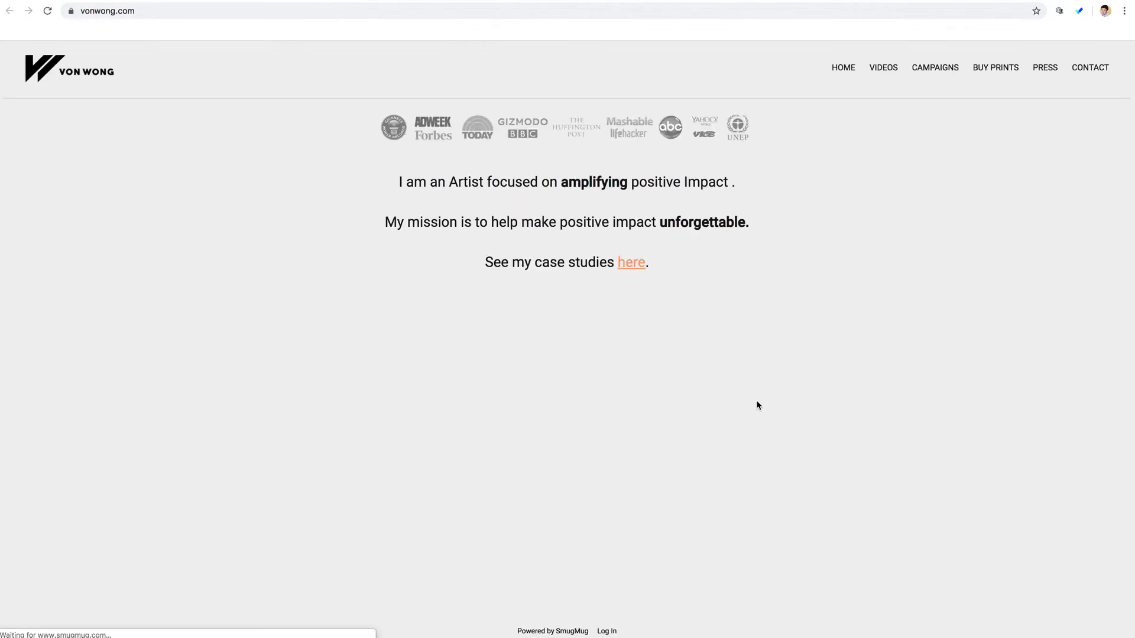
- Copy the image address of the first gallery photo on vonwong.com
scroll(330, 333, "down", 2)
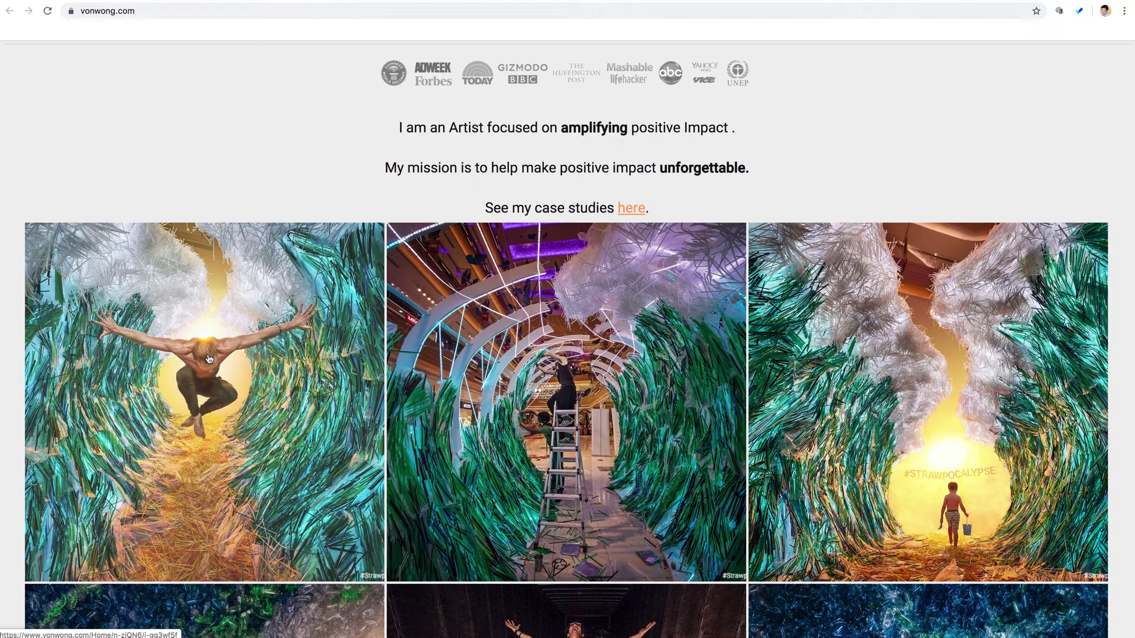
right_click(209, 355)
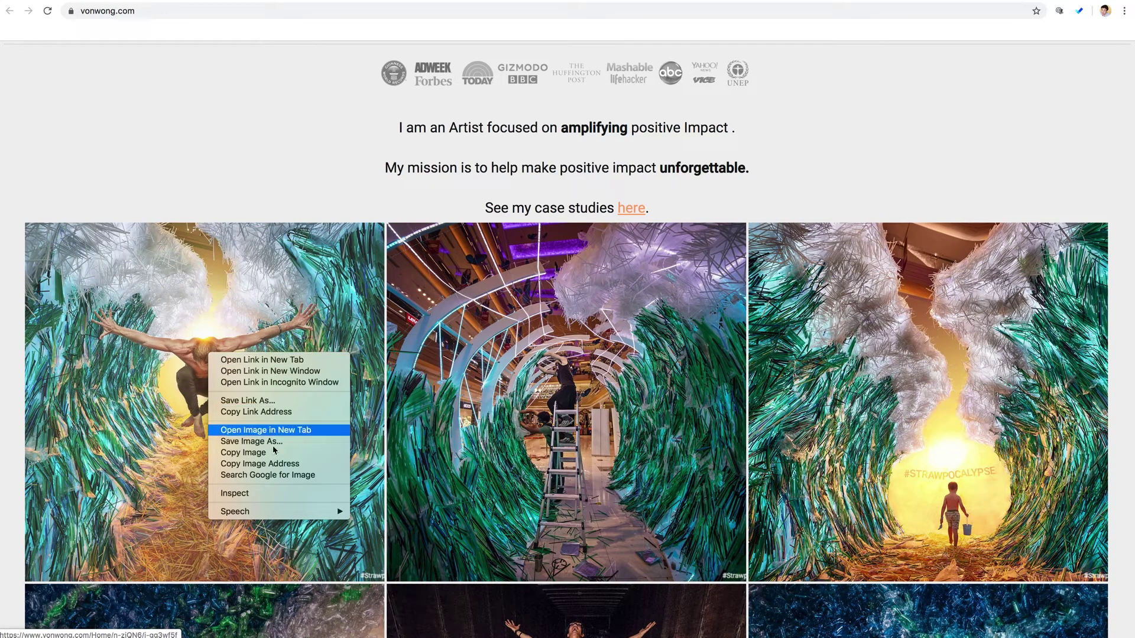
left_click(260, 463)
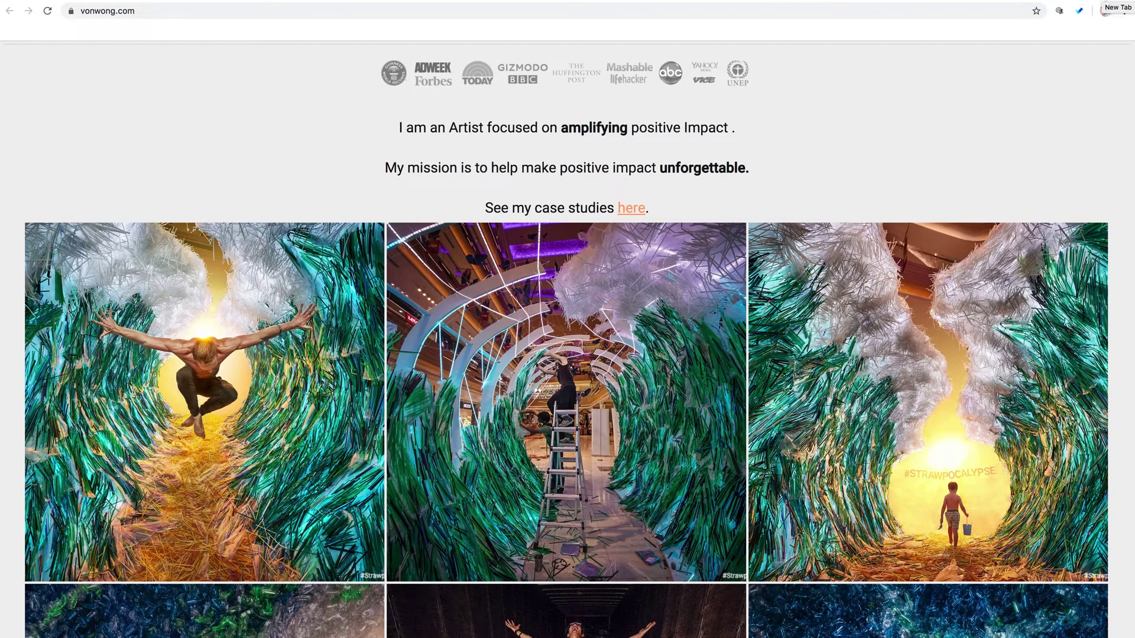
- View the copied SmugMug photo address in a new tab, then return to vonwong.com
key("super+t")
key("super+v")
key("Return")
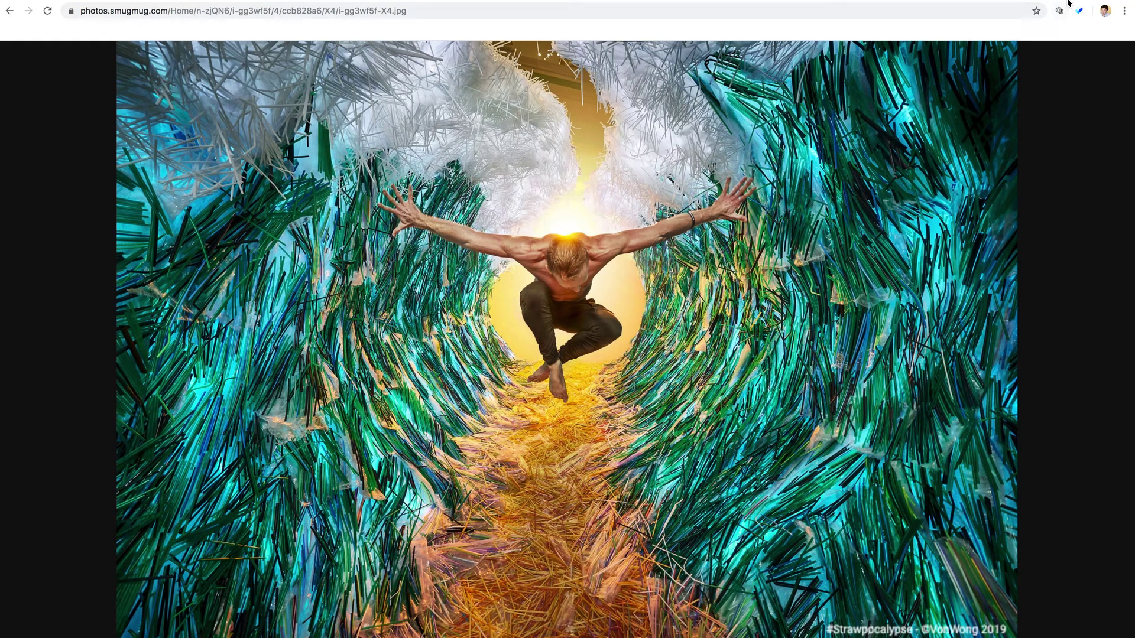
key("ctrl+Tab")
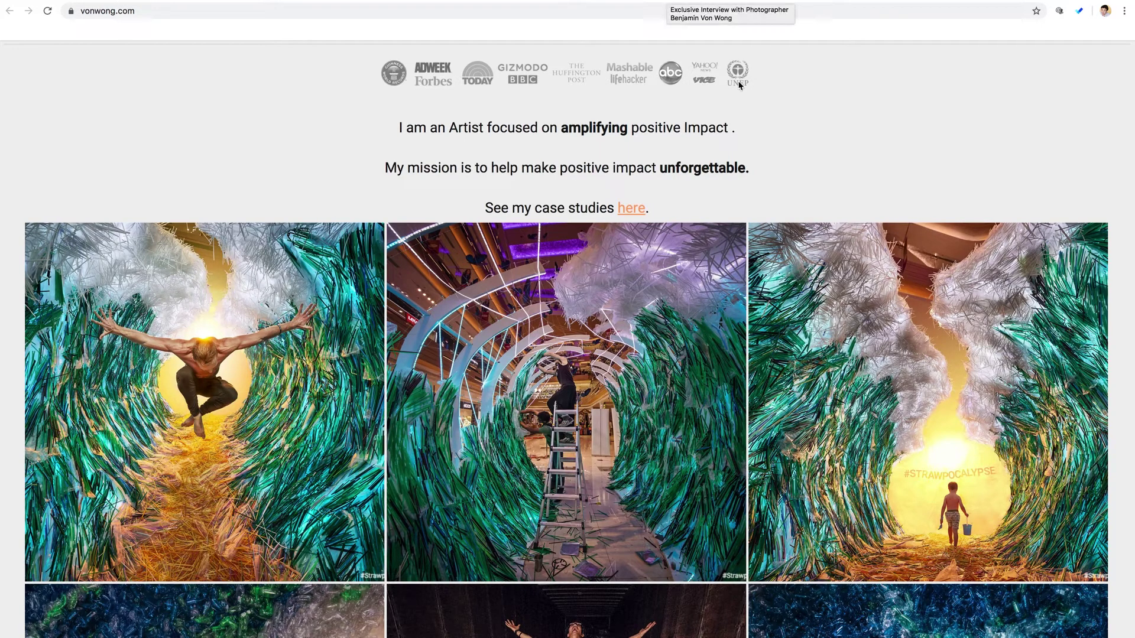
scroll(838, 180, "up", 1)
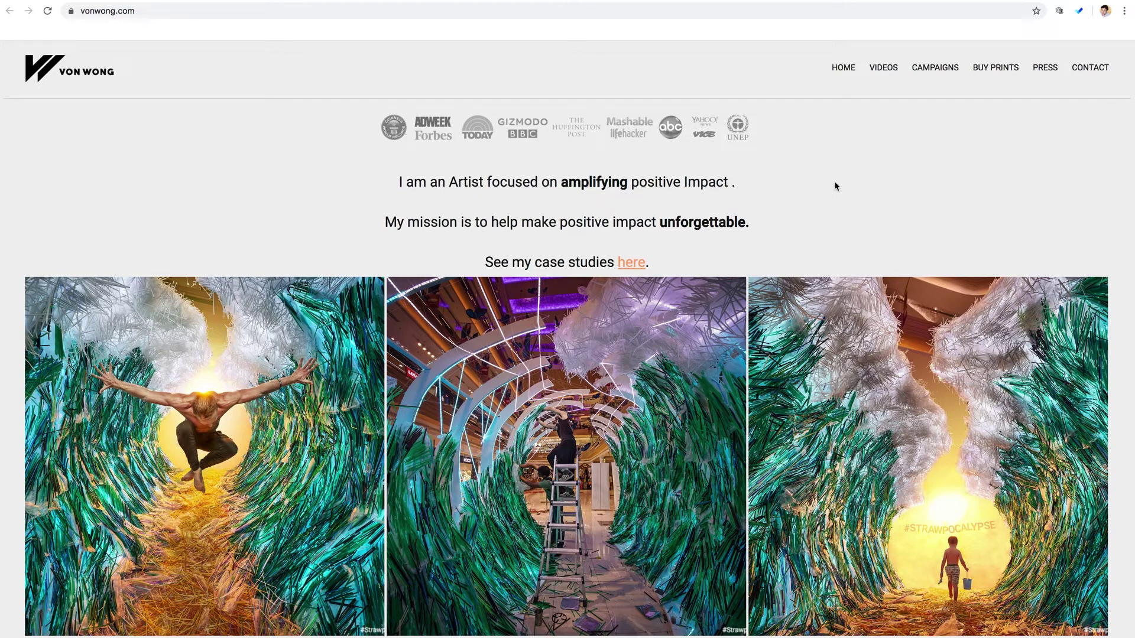
- On 500px, browse today's Popular photos and open the fallow deer photo
left_click(789, 1)
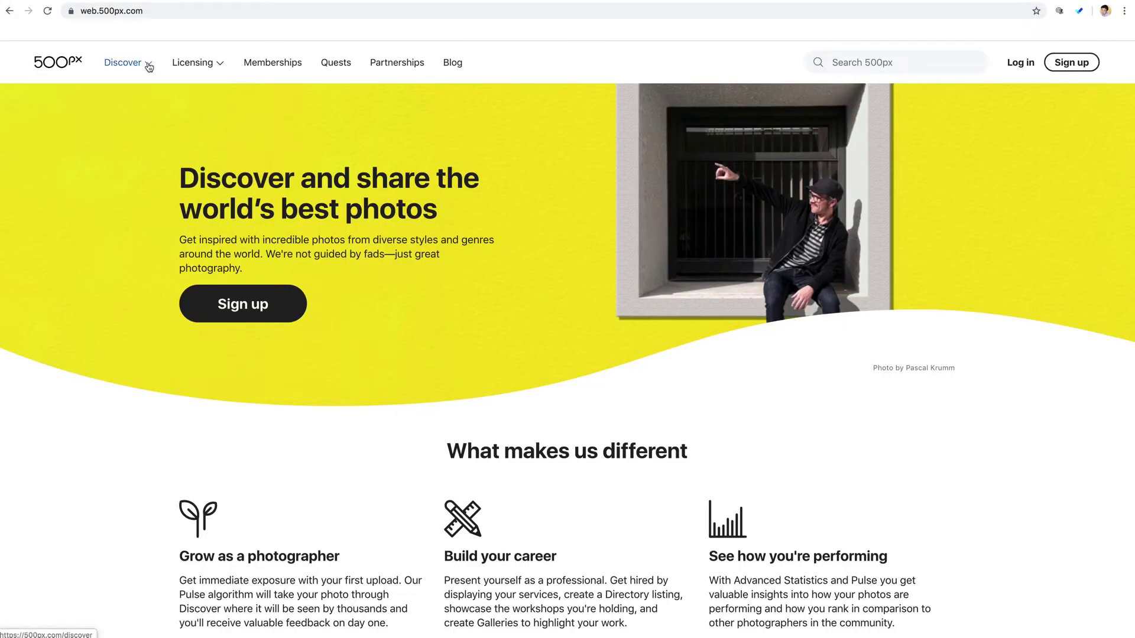
mouse_move(148, 66)
left_click(150, 92)
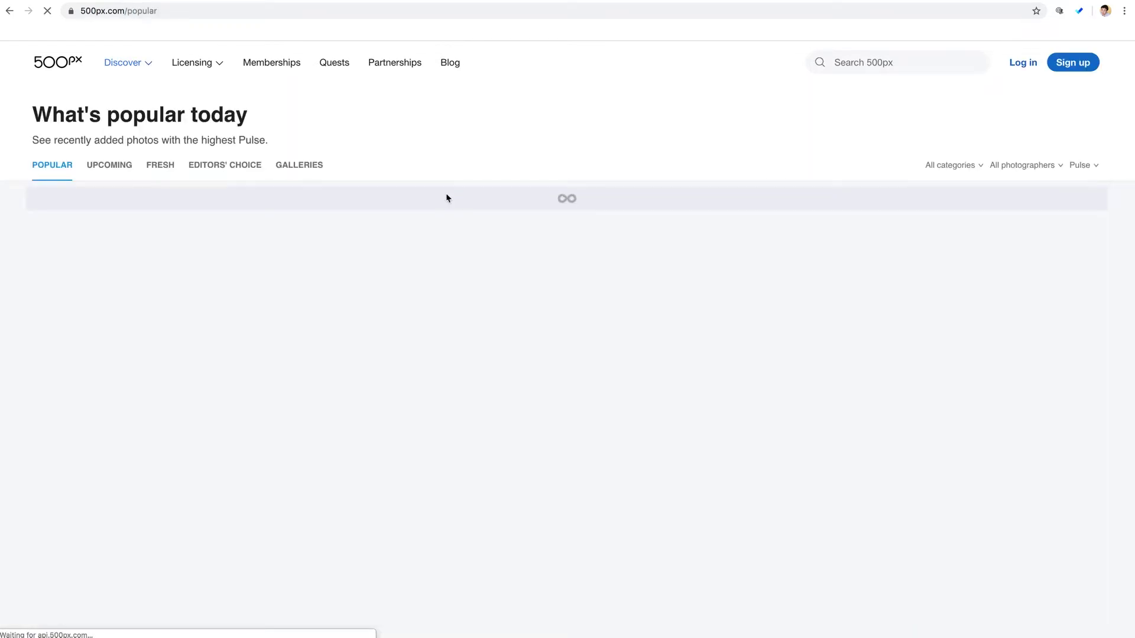
scroll(249, 225, "down", 3)
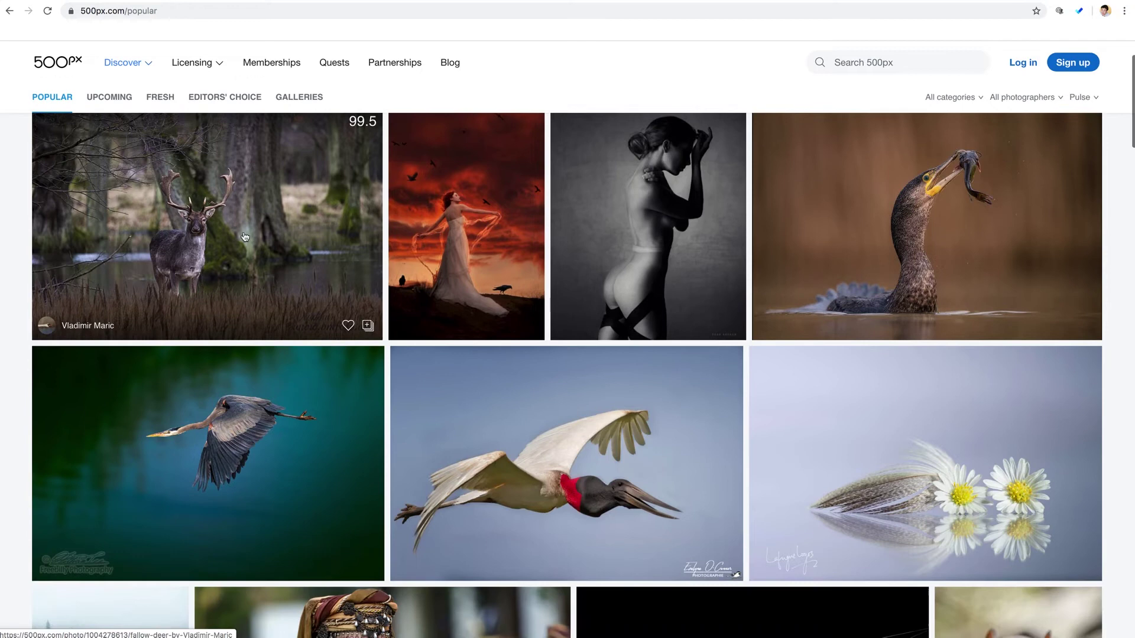
left_click(226, 224)
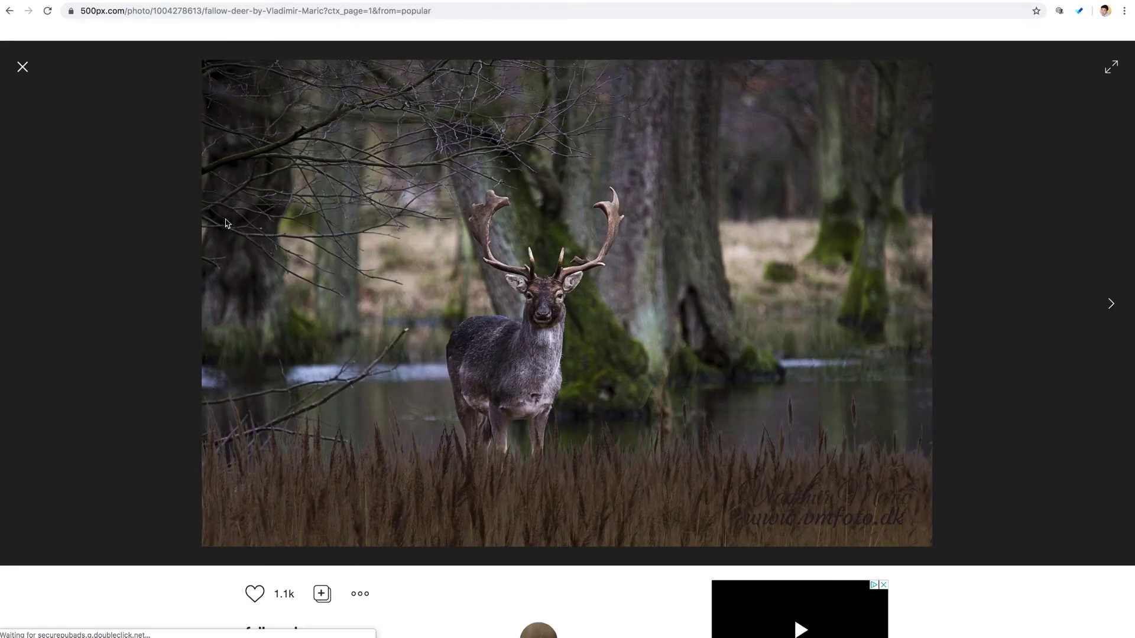
- Copy the fallow deer photo's embed code through the ••• menu's Share > Embed option
right_click(616, 242)
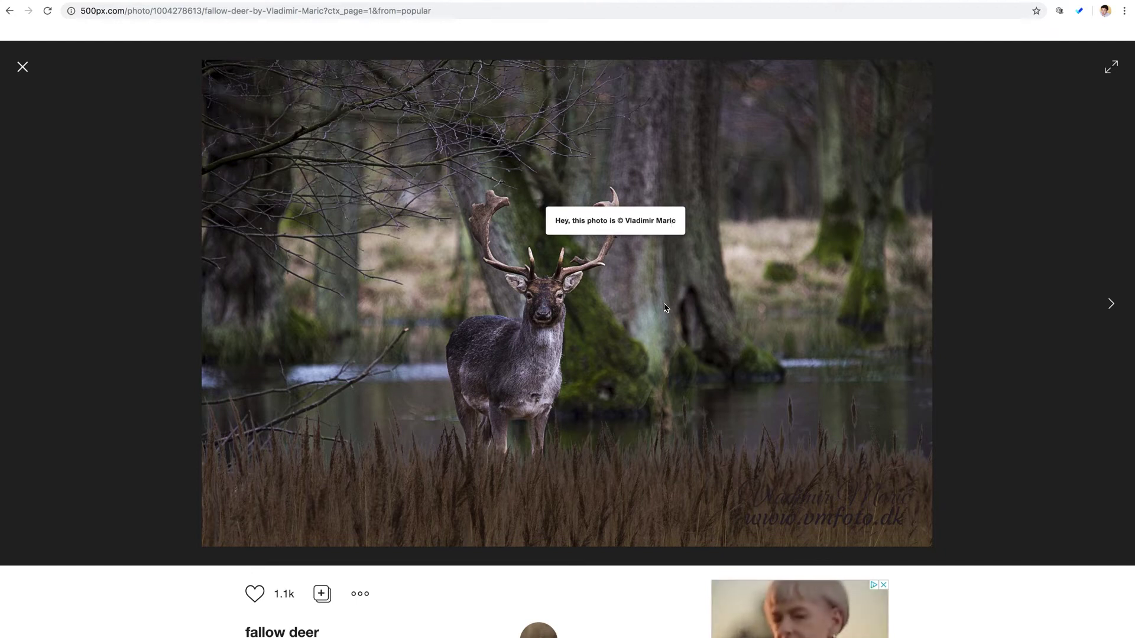
scroll(506, 305, "down", 5)
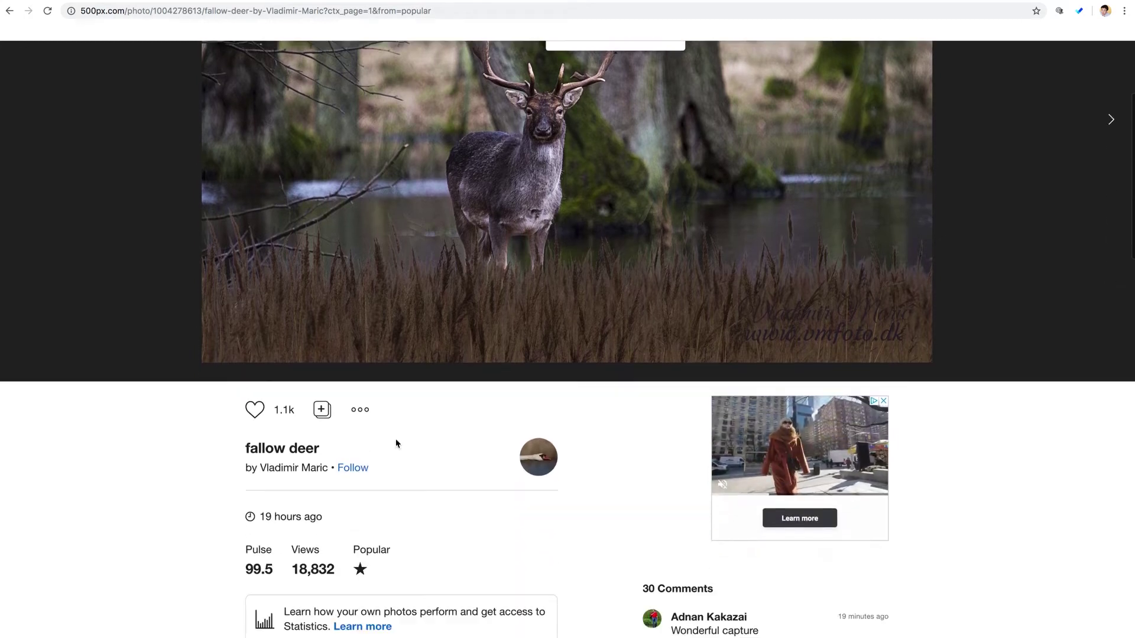
left_click(361, 398)
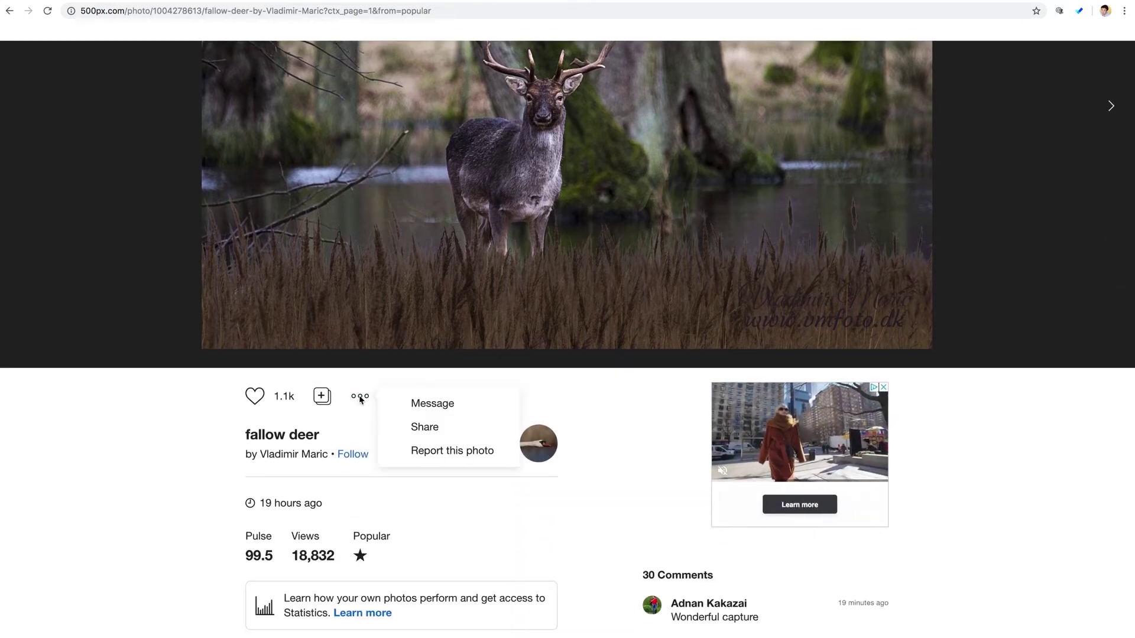
left_click(429, 426)
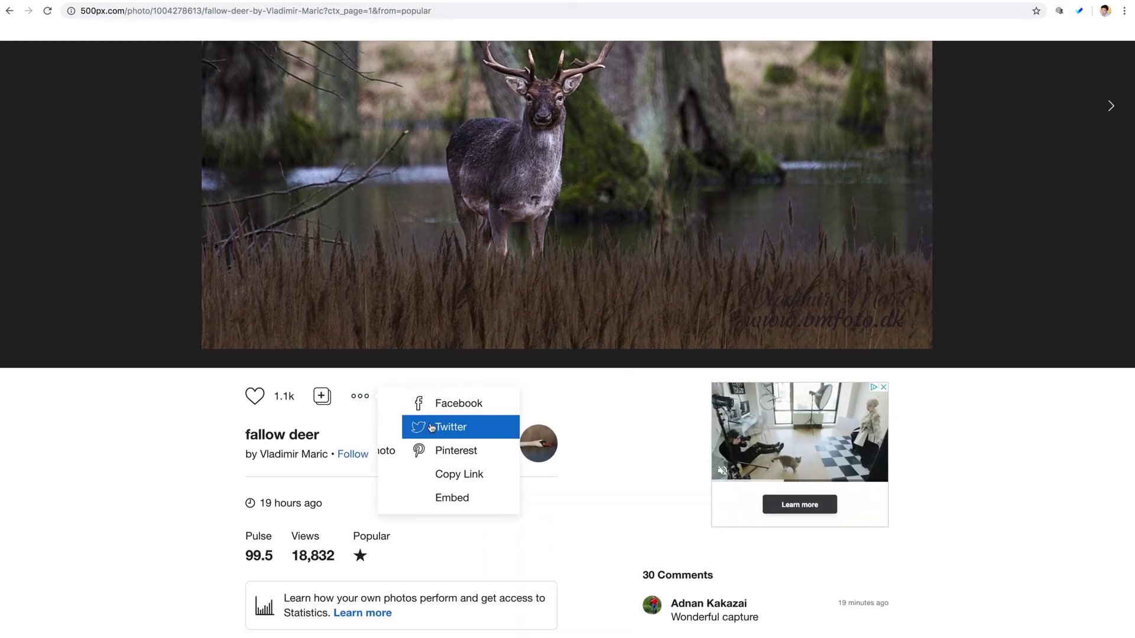
left_click(428, 500)
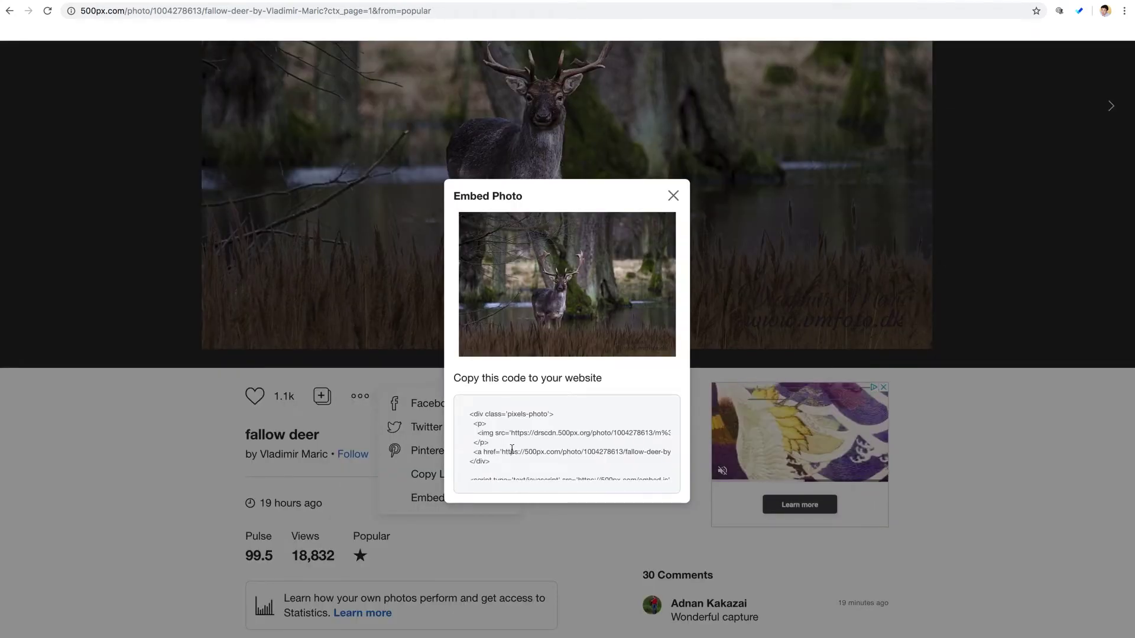
scroll(513, 434, "down", 1)
scroll(513, 434, "up", 1)
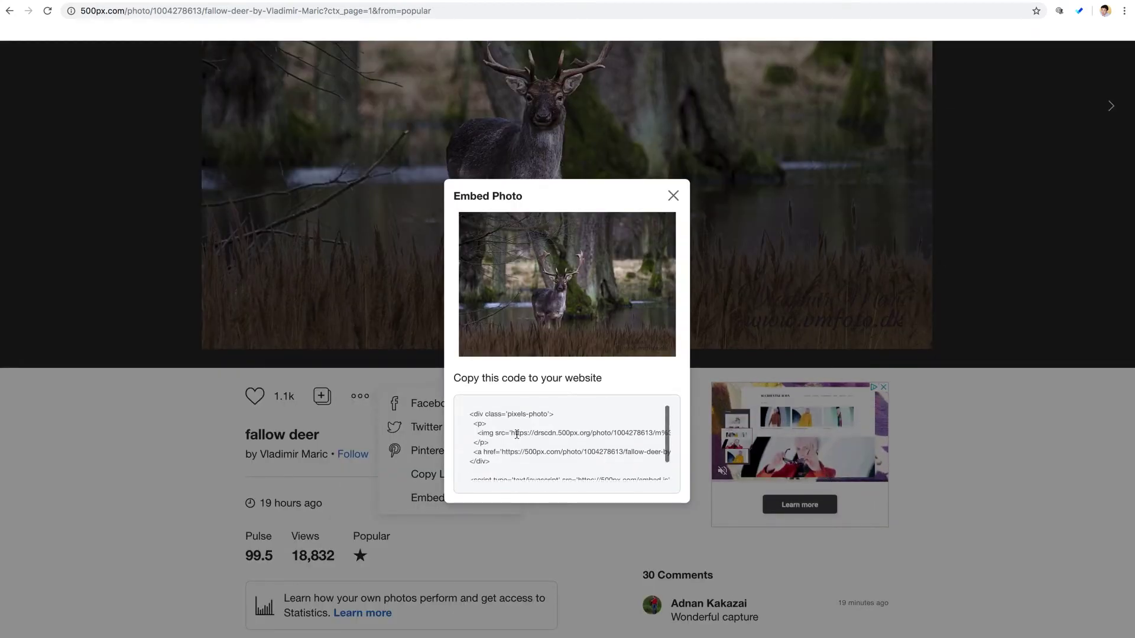
left_click(510, 433)
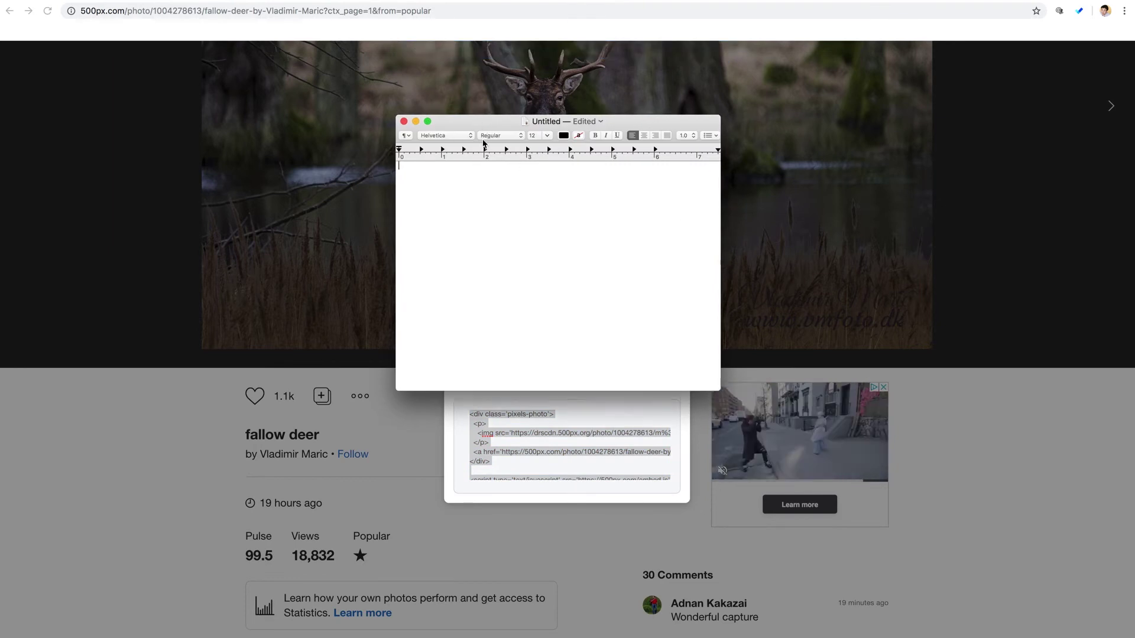
- Paste the embed code into TextEdit and copy its src image address back to Chrome
left_click_drag(483, 122, 493, 216)
key("super+v")
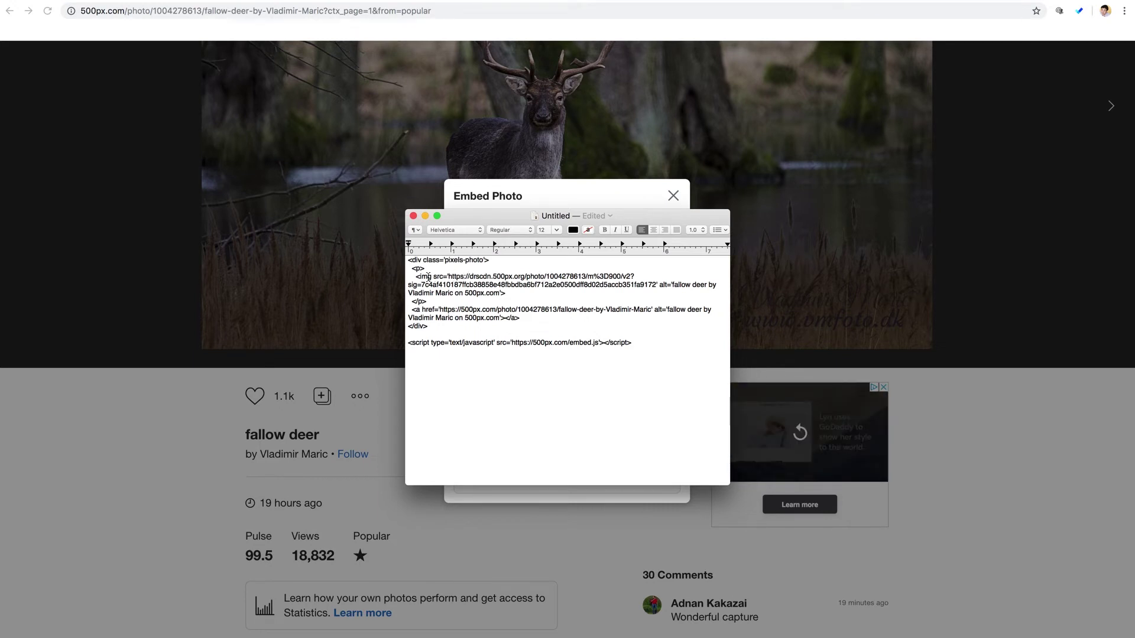
left_click_drag(448, 277, 655, 288)
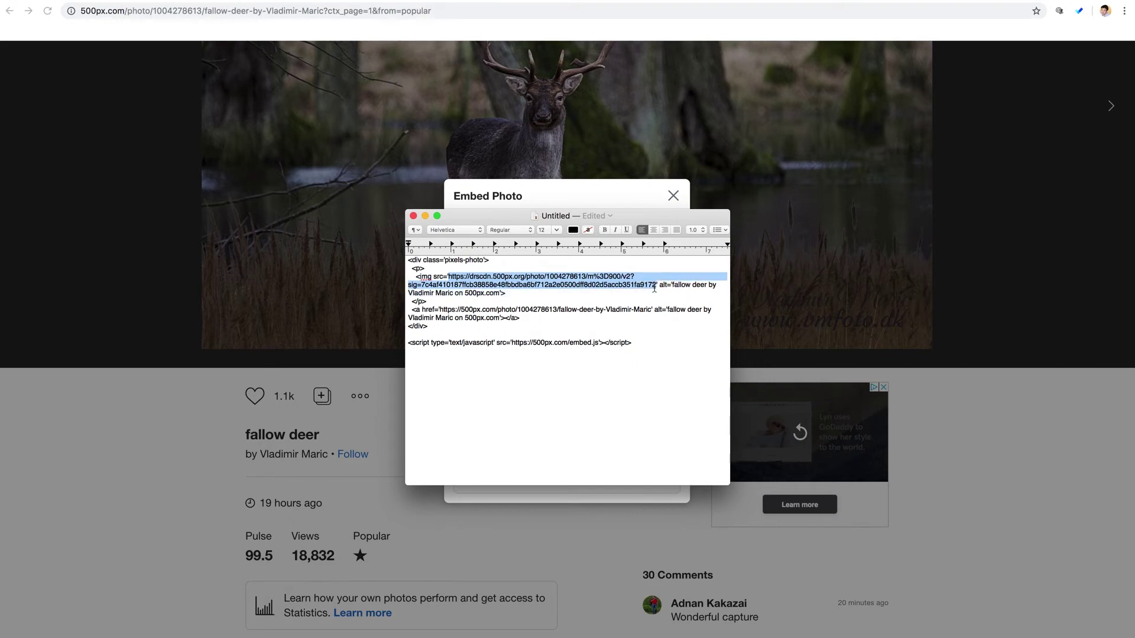
key("super+c")
key("super+Tab")
key("super+t")
- Paste and load the 500px image address as a standalone deer photo, then return to the Dropbox sign-in page
key("super+v")
key("Return")
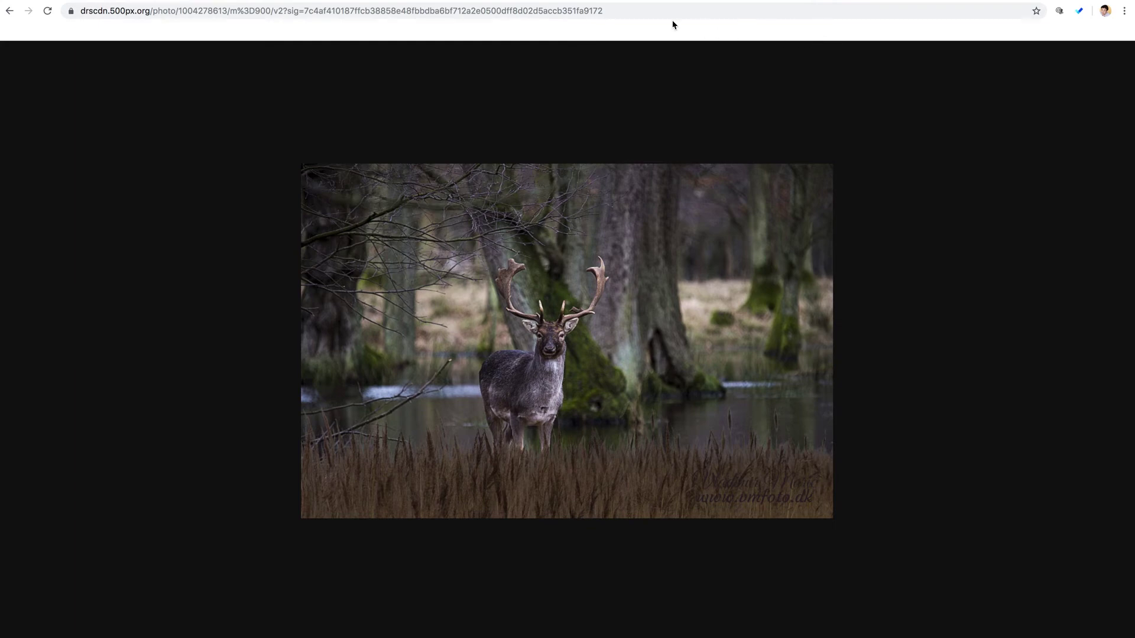
left_click(567, 0)
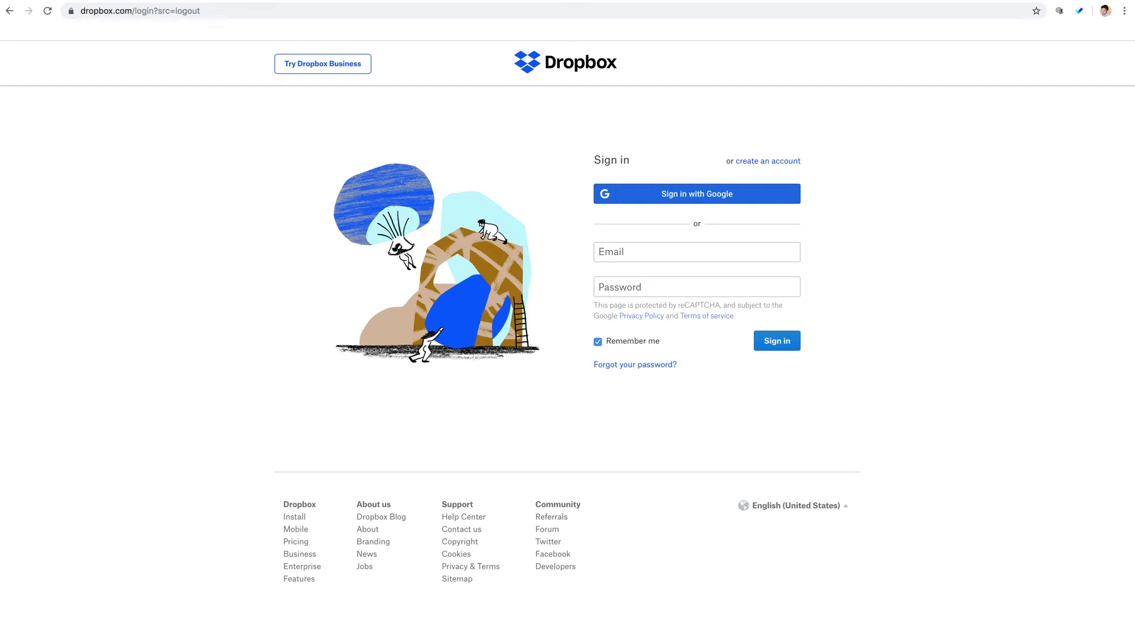
- Copy the Dropbox link for the photo in the Demo folder
left_click_drag(228, 211, 370, 182)
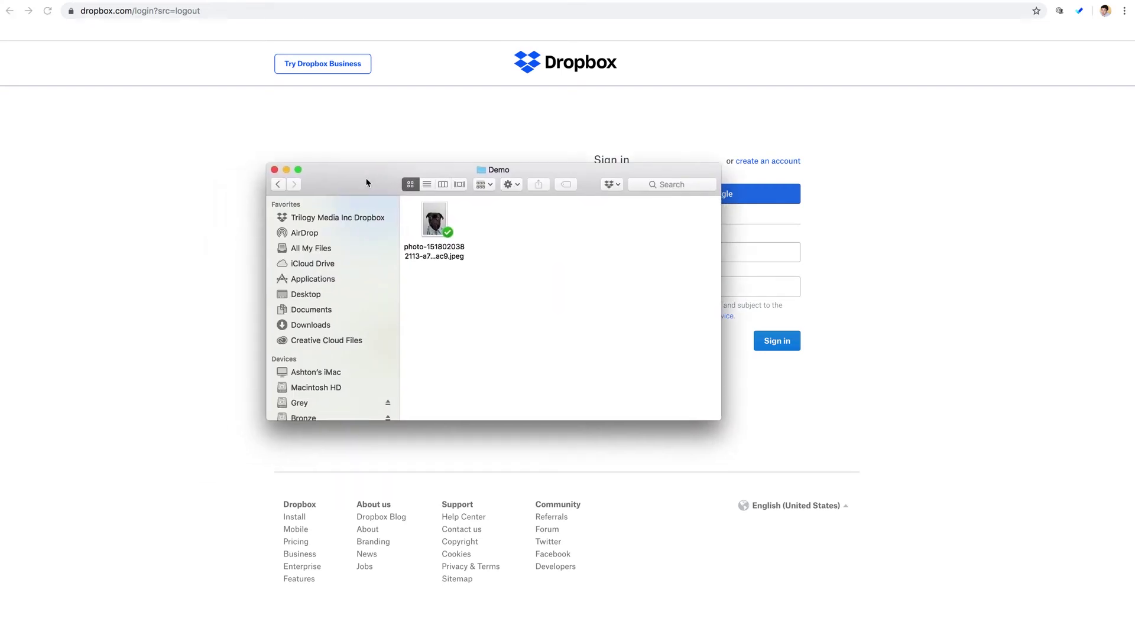
left_click(435, 255)
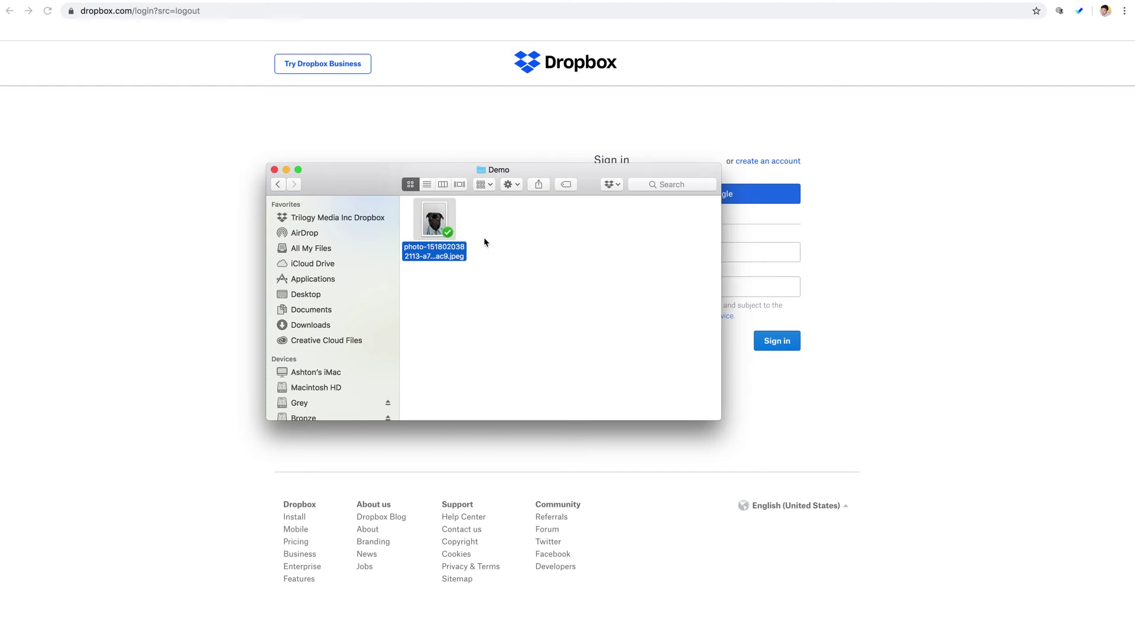
right_click(435, 221)
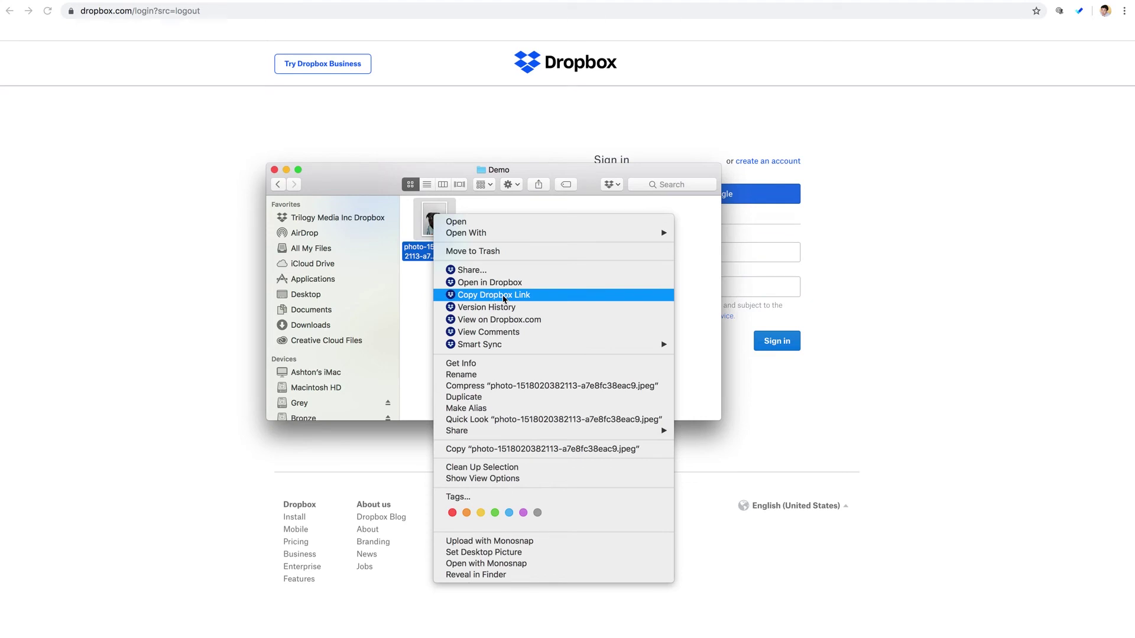
left_click(503, 297)
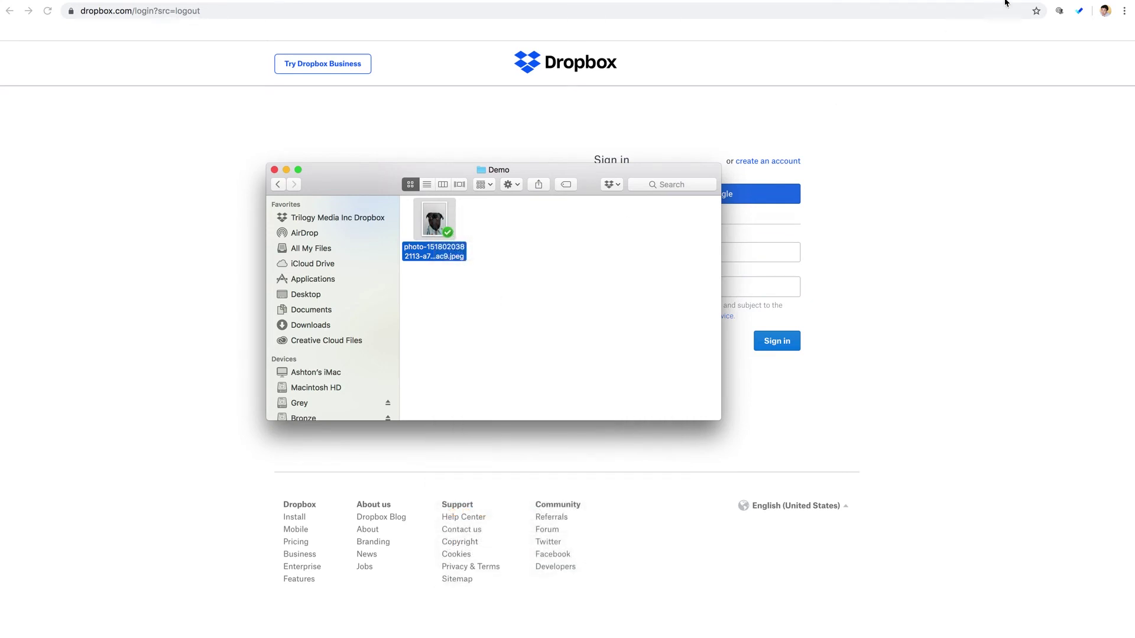
- Paste the Dropbox share link into a new Chrome tab and load its preview
left_click(965, 86)
key("super+t")
key("super+v")
key("Return")
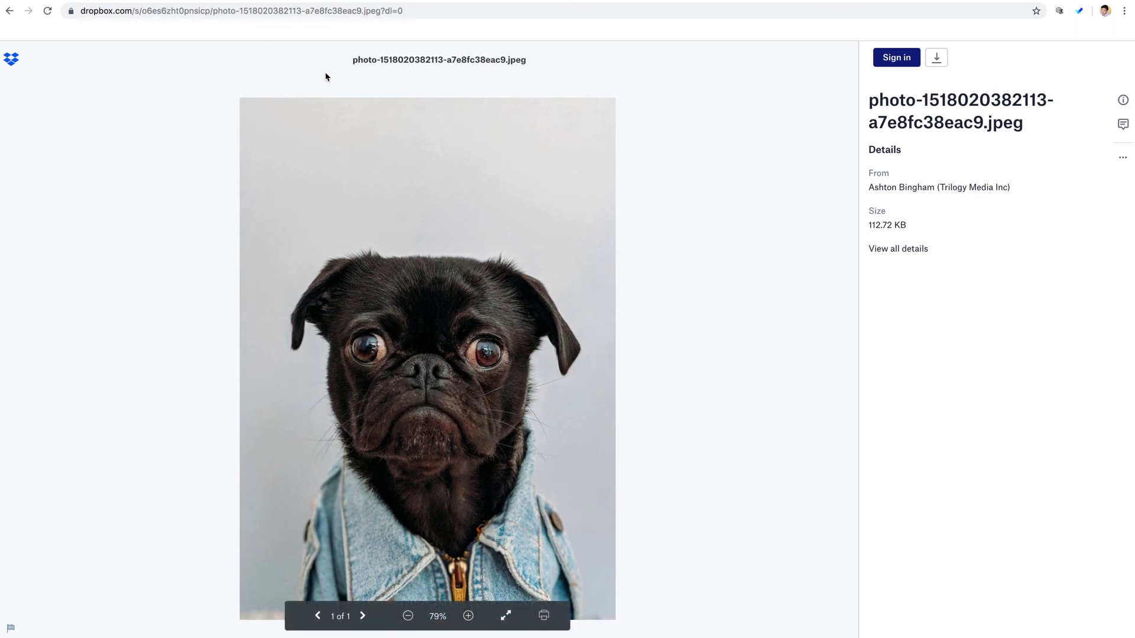
- Replace the link's dl=0 ending with raw=1, load the standalone pug image, then return to Gallery Connect
left_click(416, 10)
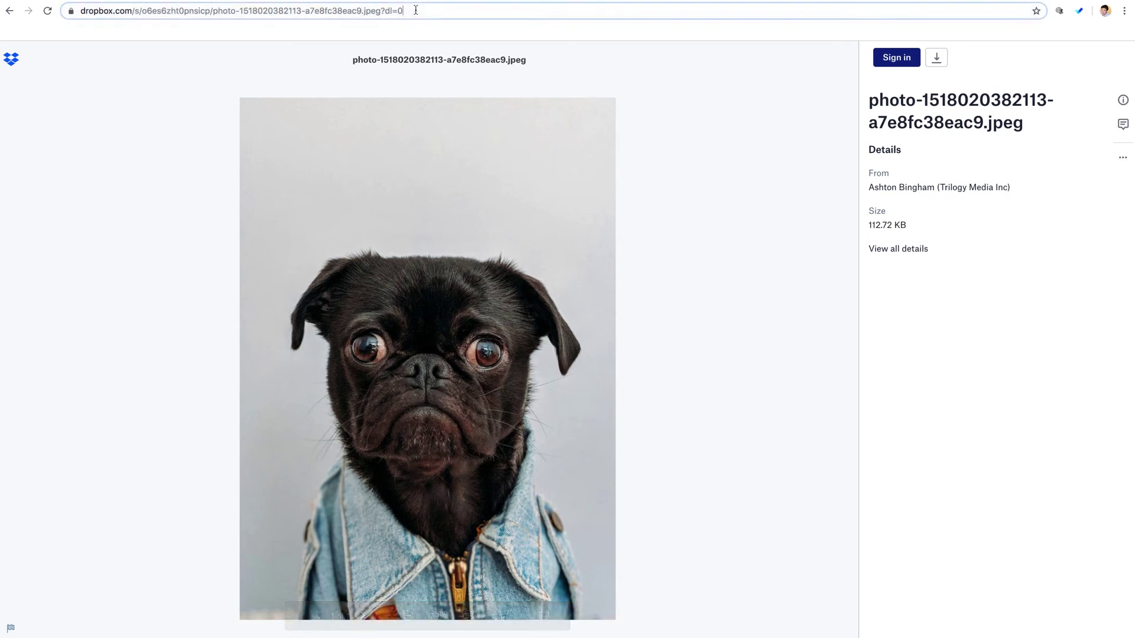
key("Right")
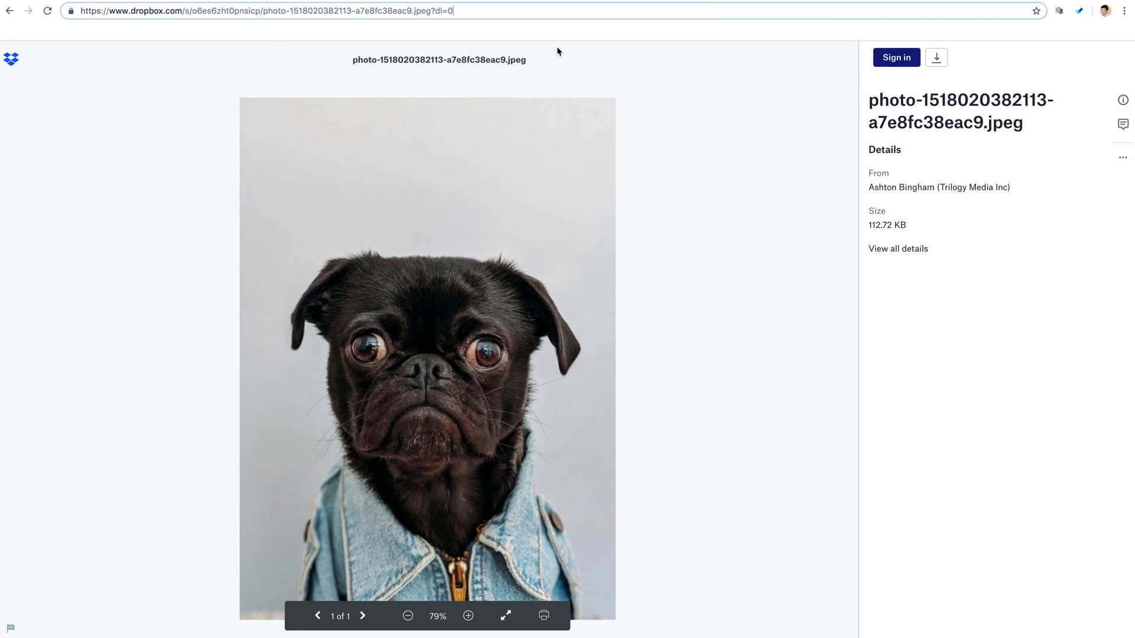
key("super+l")
key("Right")
key("BackSpace")
key("BackSpace")
key("BackSpace")
key("BackSpace")
type("raw")
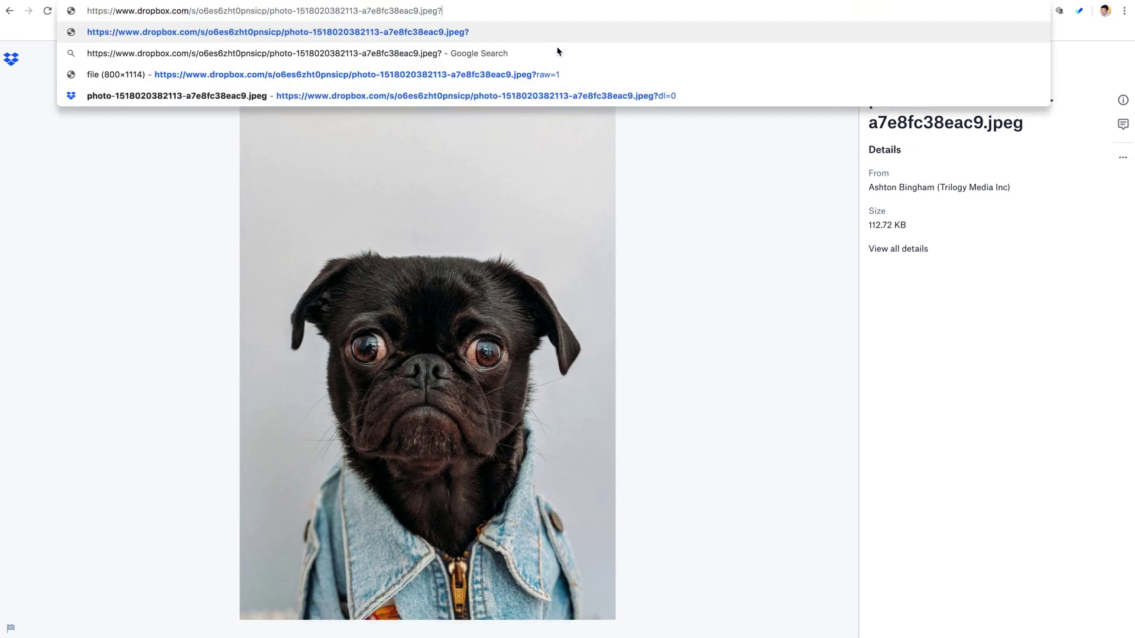
type("=1")
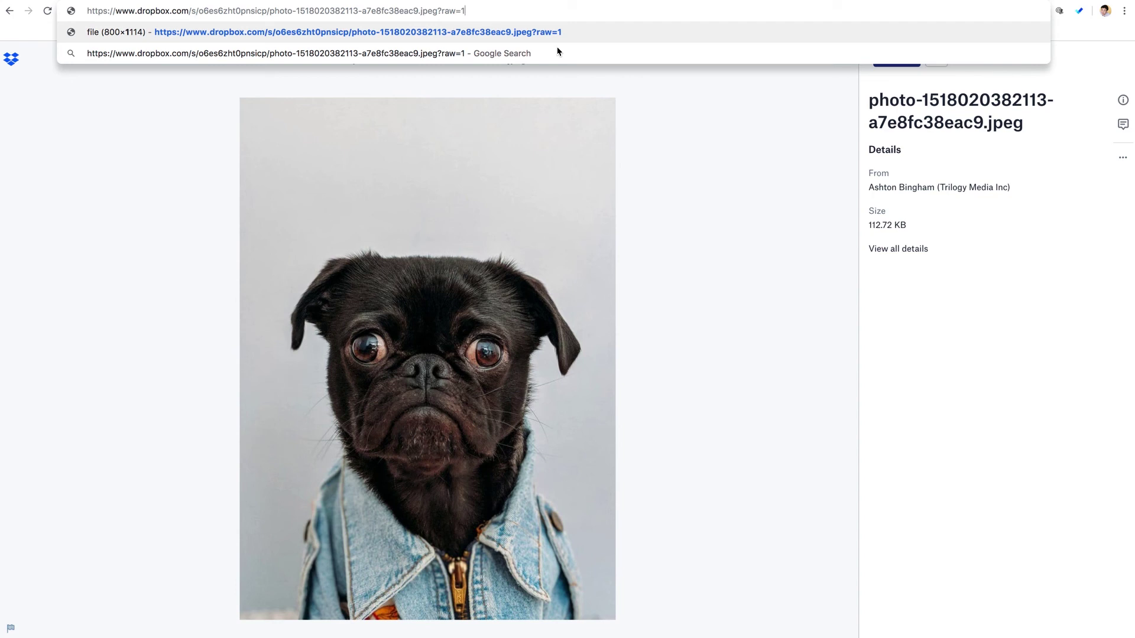
key("super+a")
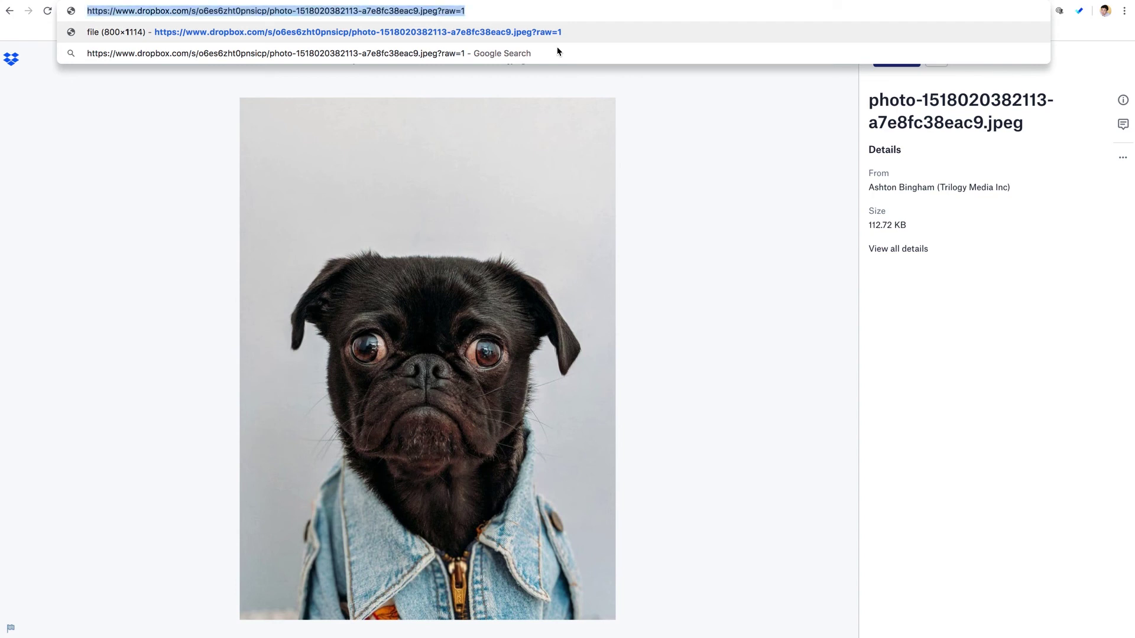
key("Return")
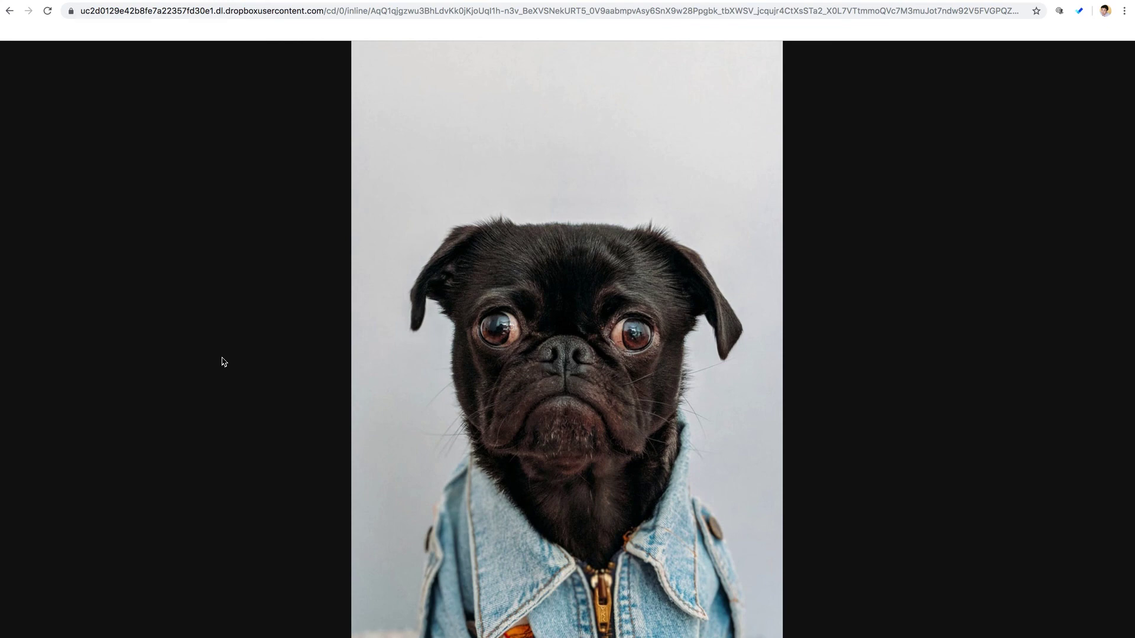
left_click(62, 2)
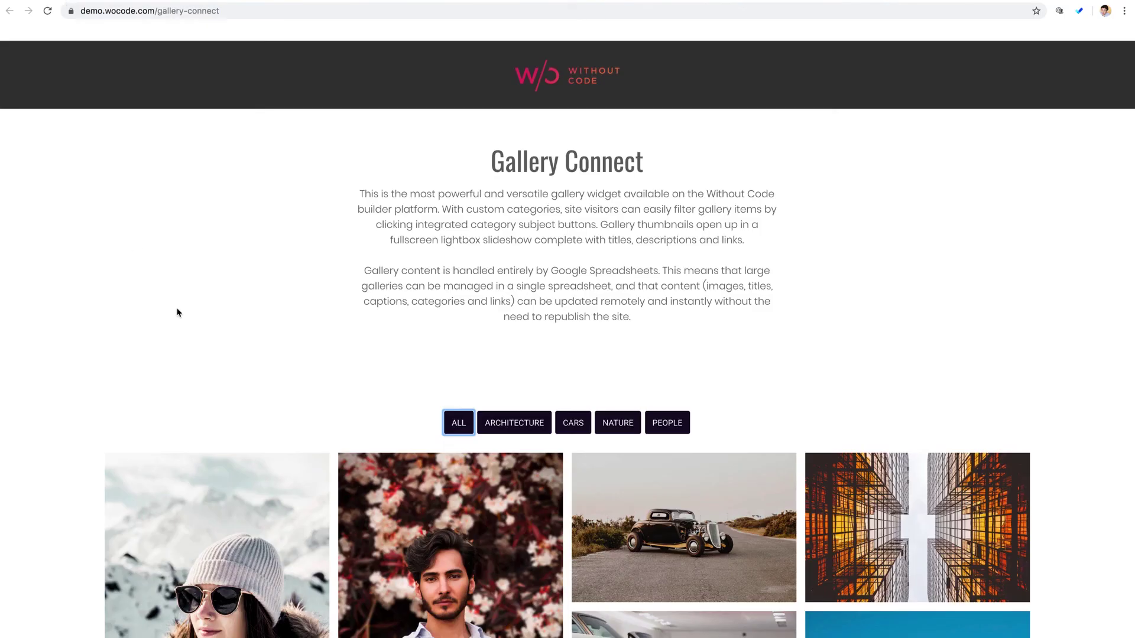